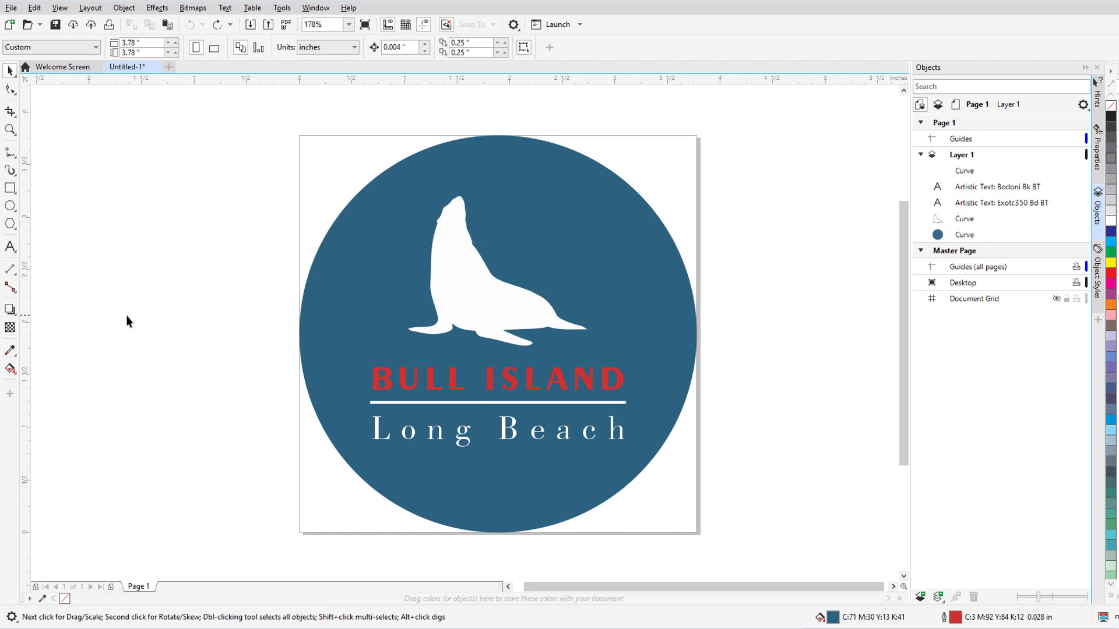
Step: Add a centred soft drop shadow to the blue circle at 89 opacity
left_click(10, 312)
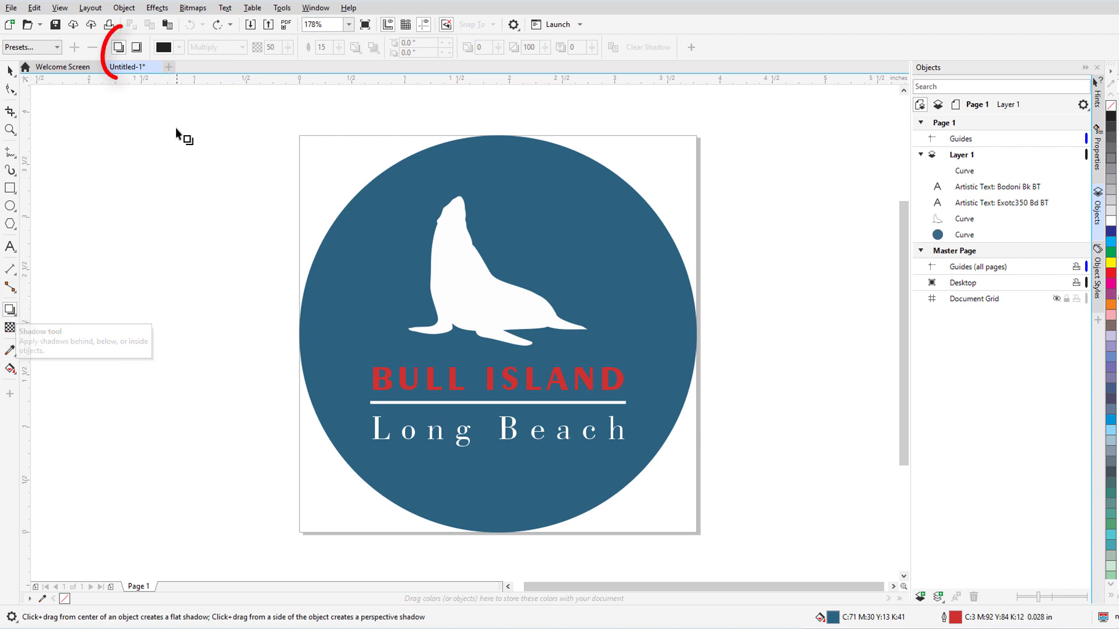
left_click(539, 279)
left_click_drag(513, 321, 793, 479)
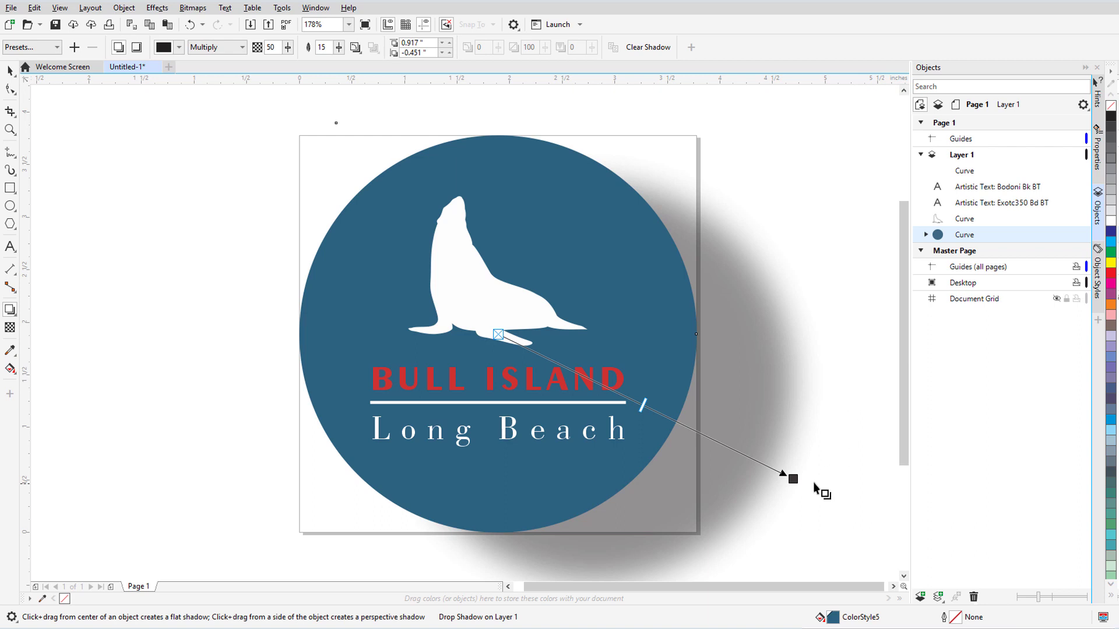
left_click_drag(793, 478, 652, 412)
left_click_drag(602, 337, 671, 335)
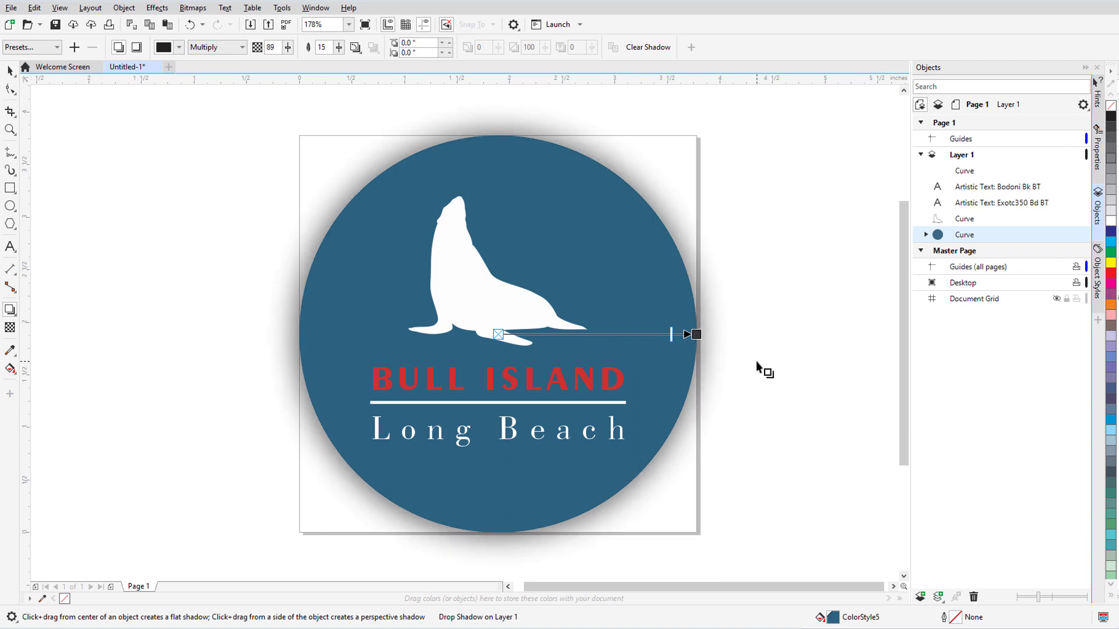
Step: Clear the circle's drop shadow and add an inner shadow at 82 opacity
left_click(653, 50)
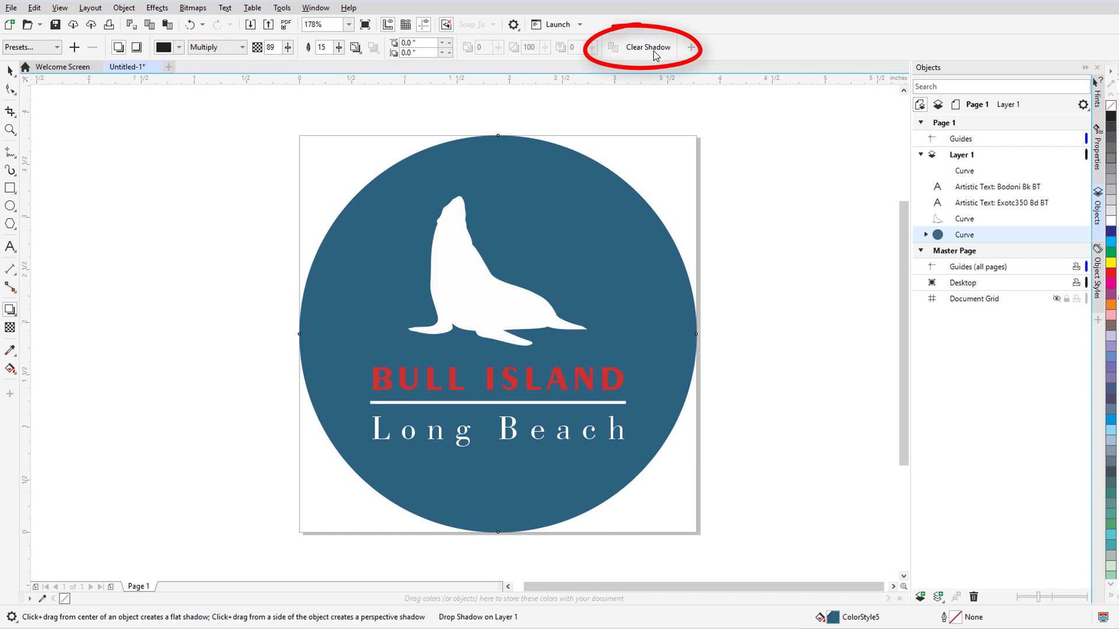
left_click(136, 51)
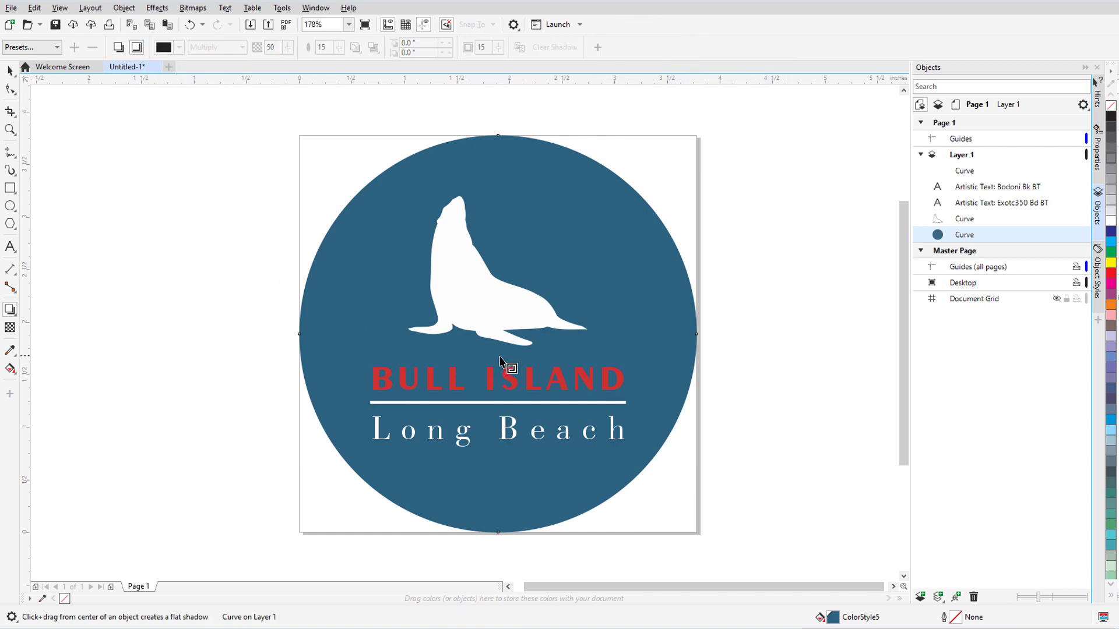
left_click_drag(500, 366, 649, 243)
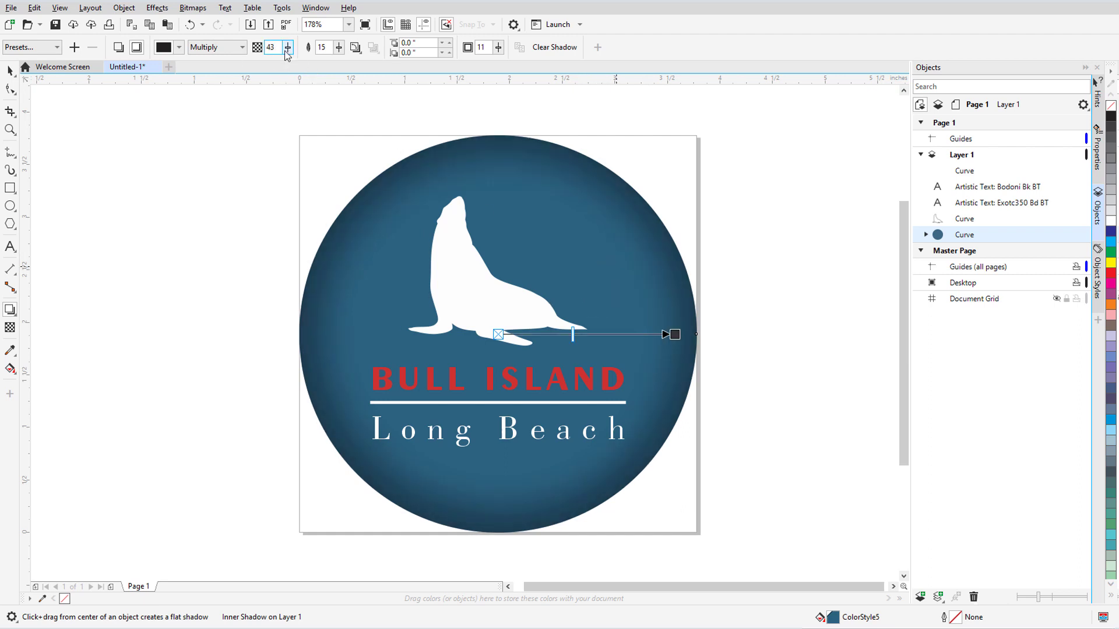
mouse_move(288, 49)
left_mouse_down()
mouse_move(311, 68)
mouse_move(343, 66)
left_mouse_up()
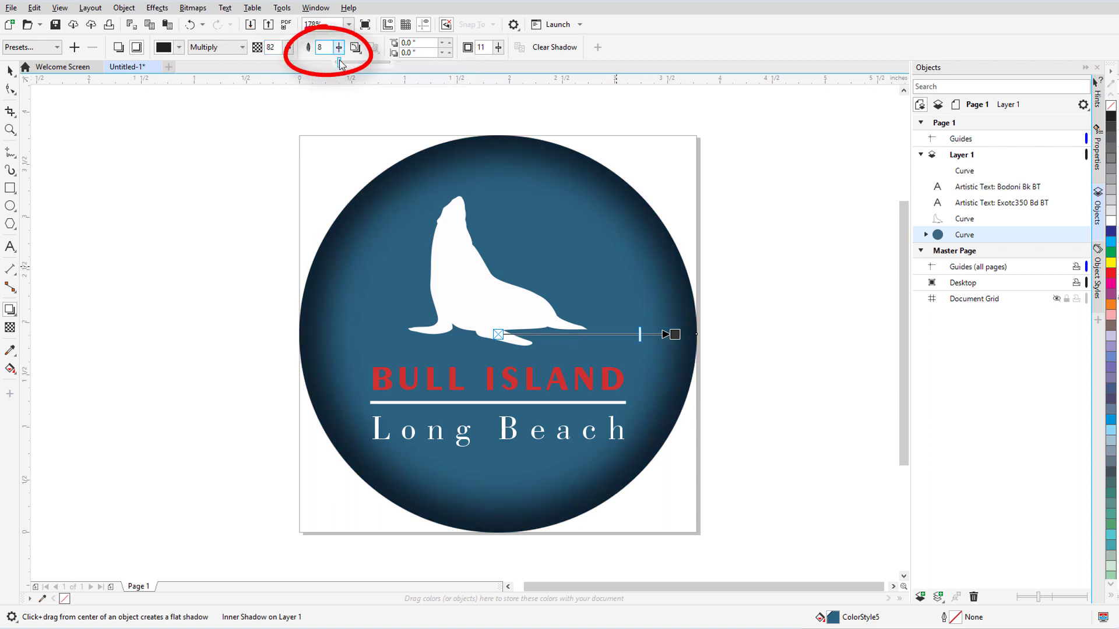
Step: Set the inner shadow to Soft Light blend, red colour, offset to the right
left_click(242, 46)
left_click(227, 62)
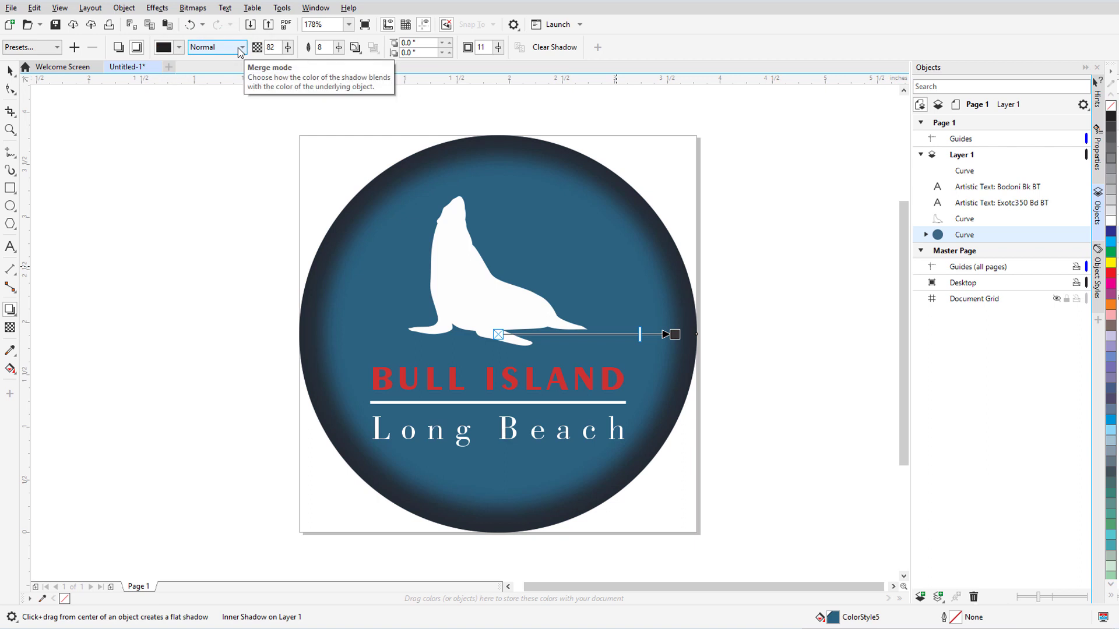
left_click(241, 48)
left_click(225, 238)
left_click(240, 47)
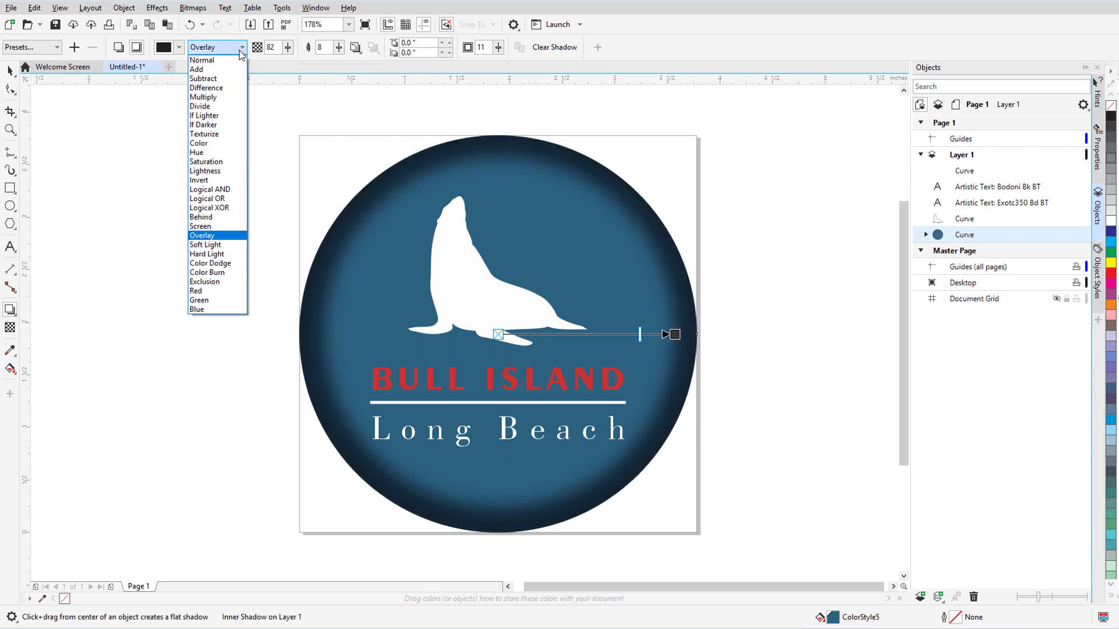
left_click(230, 249)
left_click(179, 47)
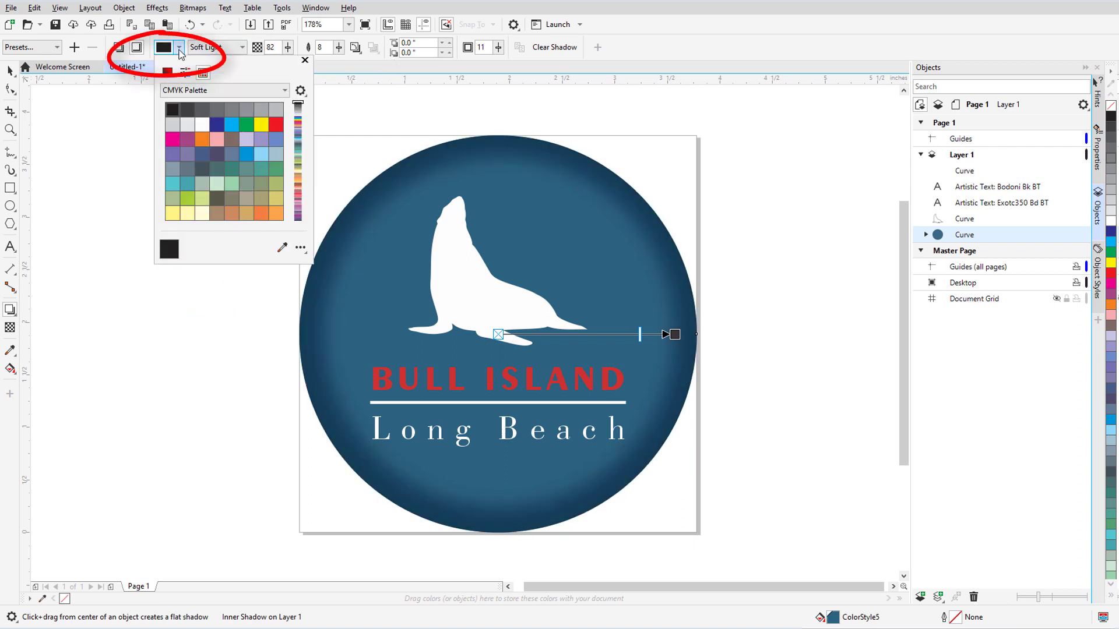
left_click(275, 125)
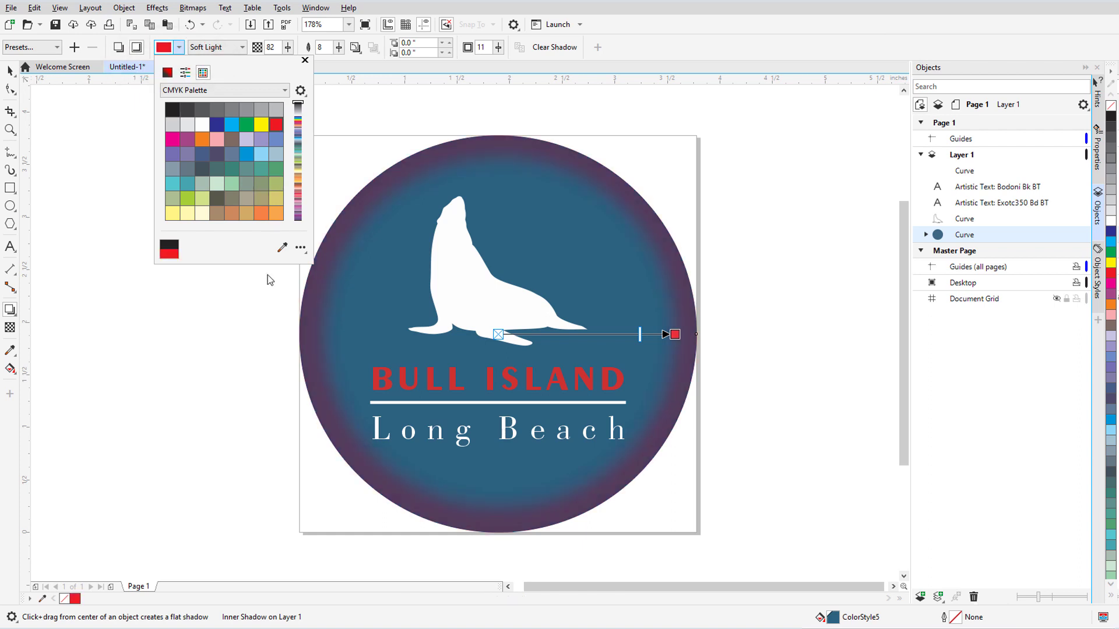
mouse_move(675, 334)
left_mouse_down()
mouse_move(754, 342)
mouse_move(768, 356)
mouse_move(755, 206)
left_mouse_up()
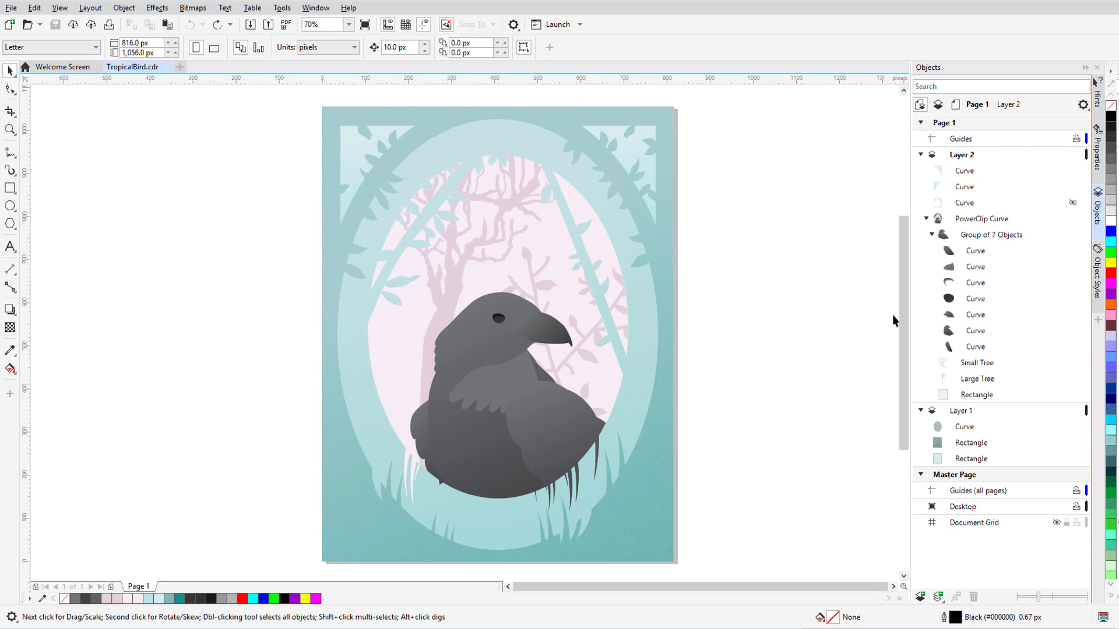
Step: Select the raven's first wing Curve in the Group of 7 Objects
left_click(970, 255)
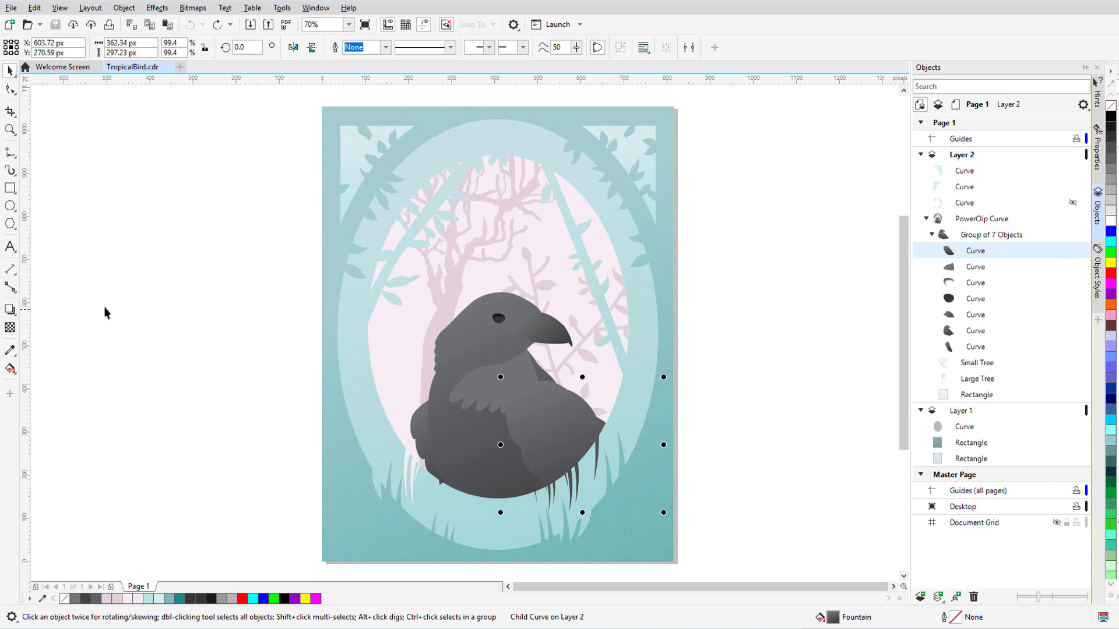
Step: Add drop shadows to the raven's wing, wing feathers, beak and lower wing pieces
left_click(10, 310)
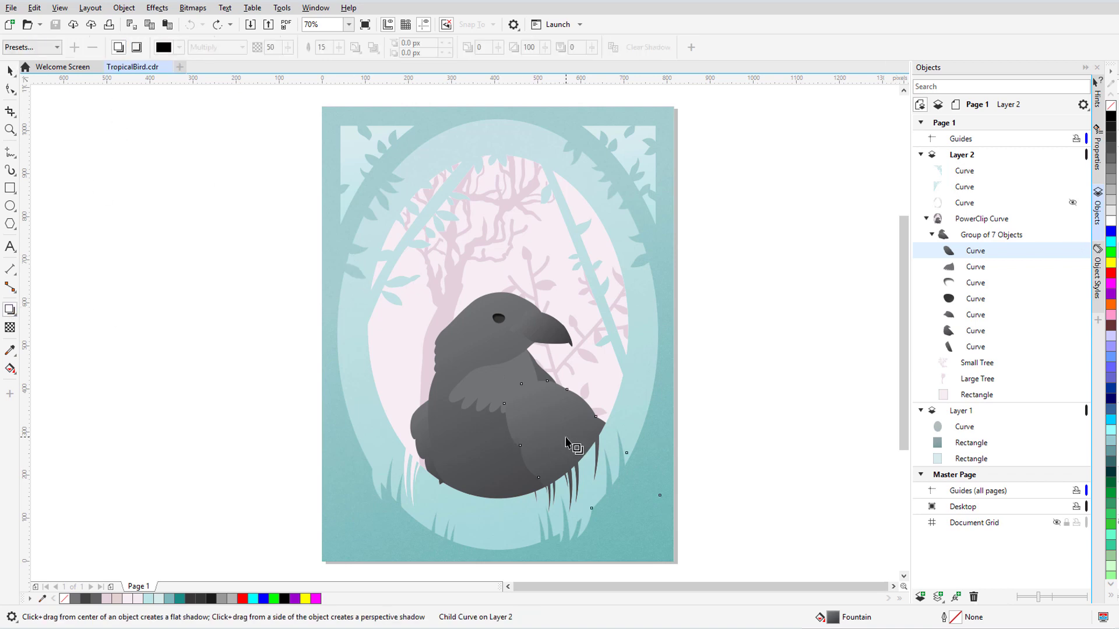
left_click(582, 445)
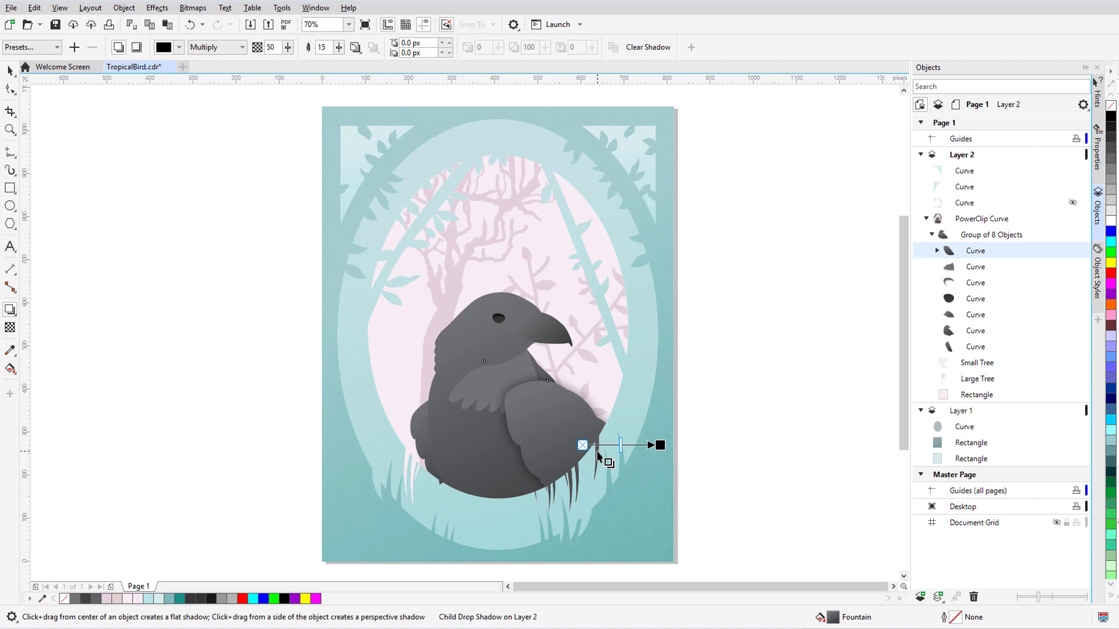
left_click(976, 267)
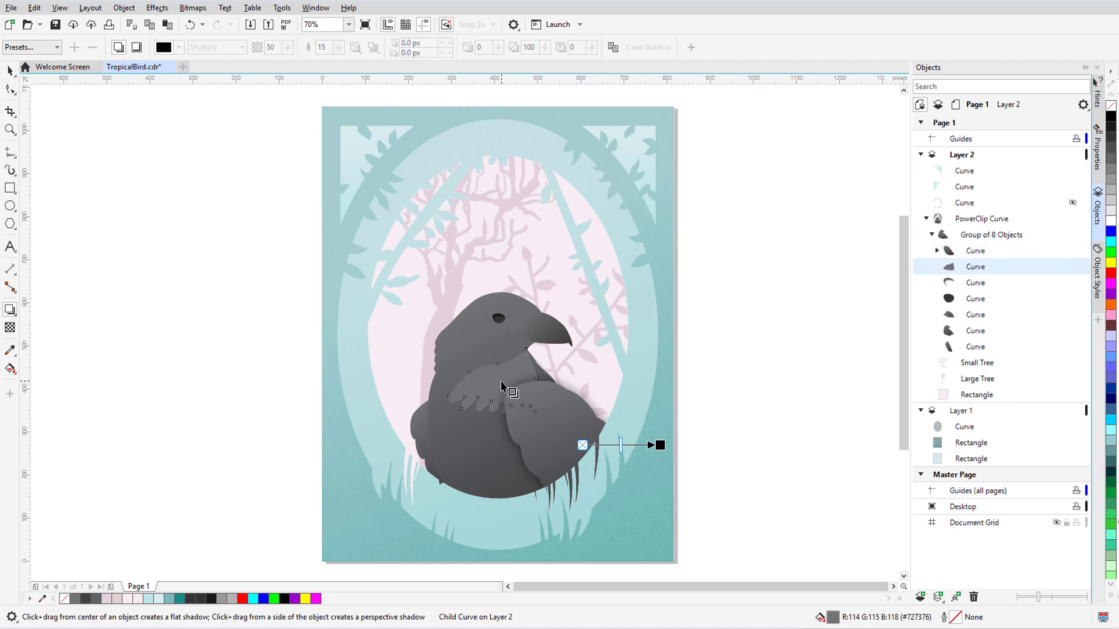
left_click_drag(493, 381, 538, 381)
left_click(975, 315)
left_click_drag(541, 328, 572, 329)
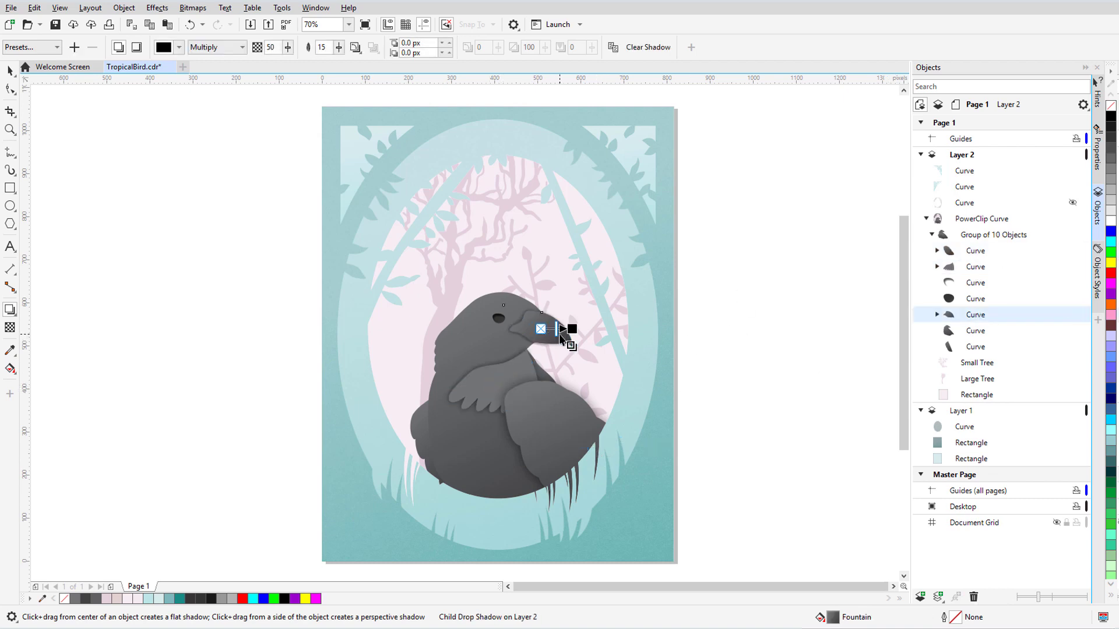
left_click(976, 331)
left_click_drag(539, 406, 648, 406)
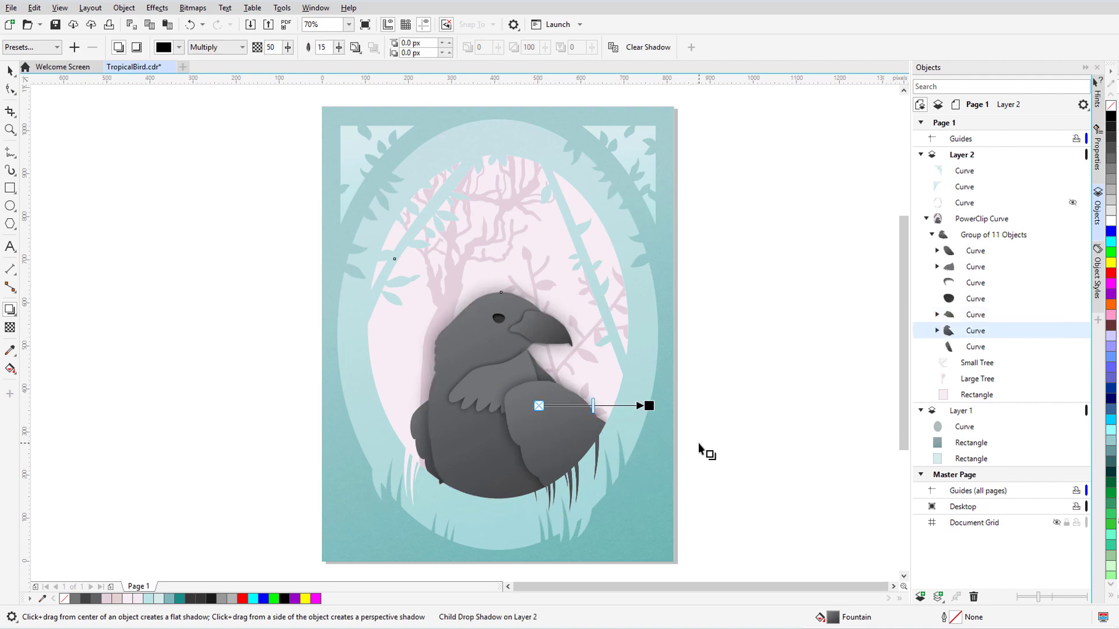
left_click(699, 446)
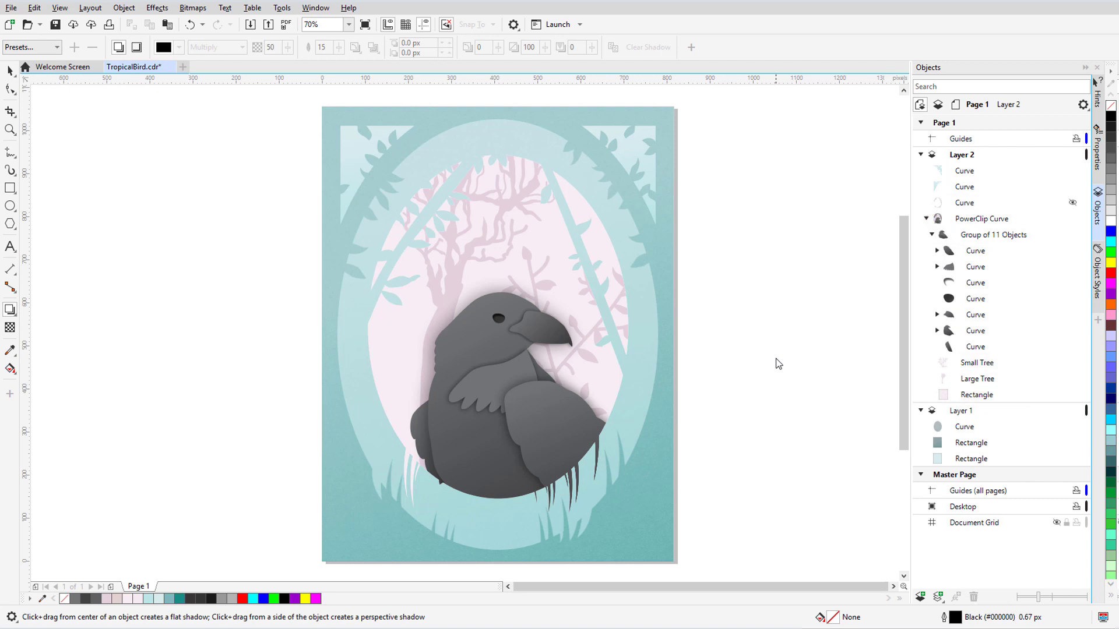
Step: Inside the PowerClip, give the Large Tree a drop shadow at 80 opacity, feather 4
right_click(505, 211)
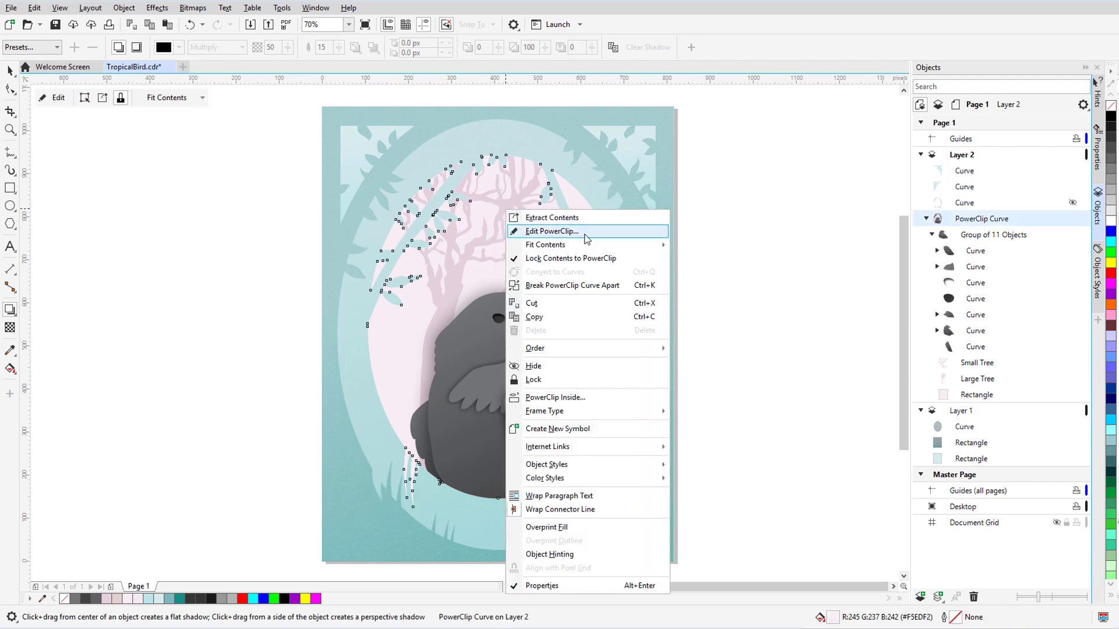
left_click(586, 232)
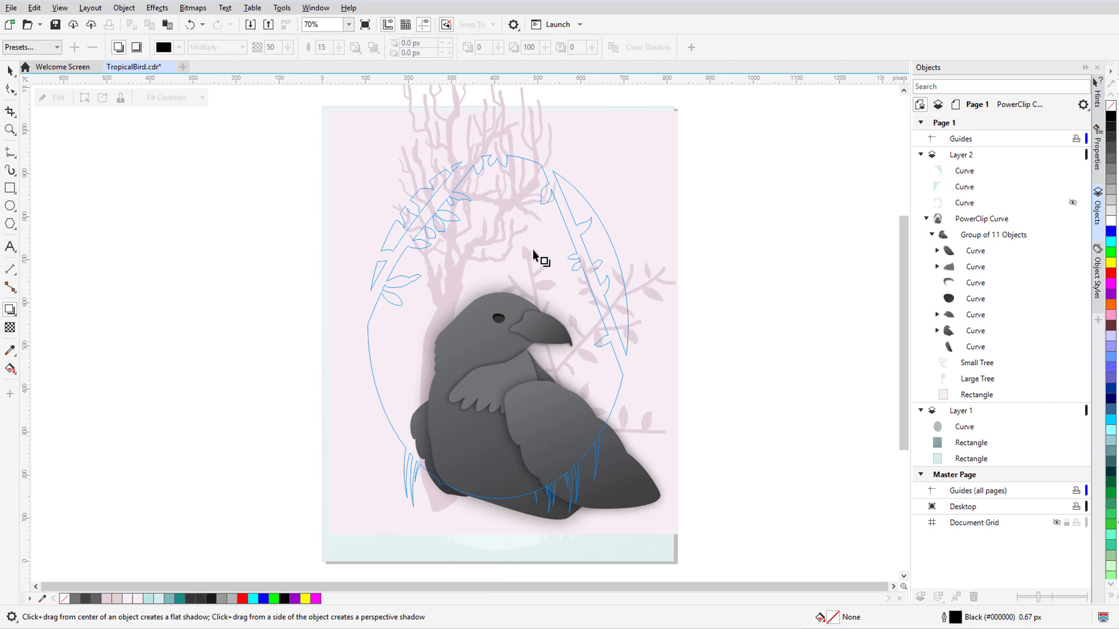
left_click(505, 203)
left_click_drag(474, 207, 496, 216)
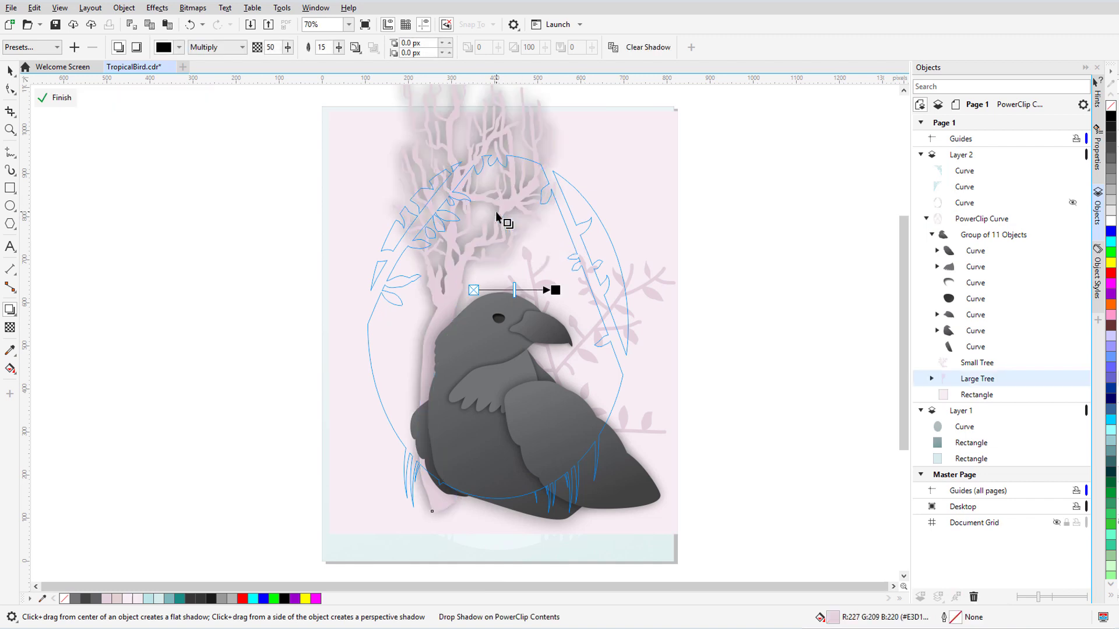
left_click(287, 47)
left_click_drag(294, 62, 330, 64)
left_click(338, 48)
left_click_drag(555, 290, 558, 332)
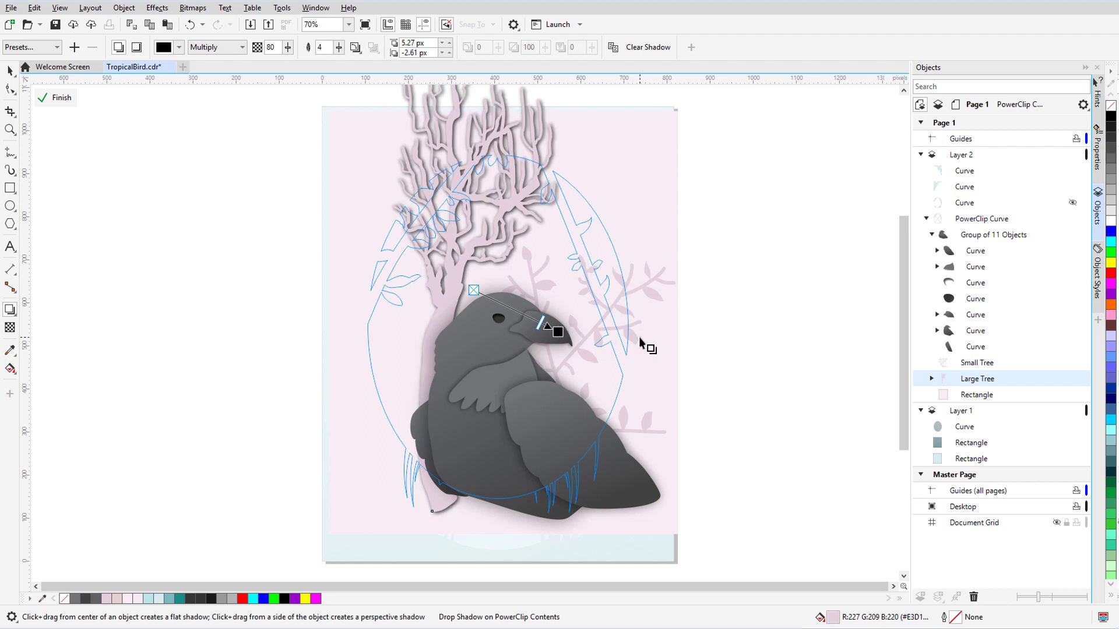
Step: Copy the Large Tree's shadow to the Small Tree and finish editing the PowerClip
left_click(972, 366)
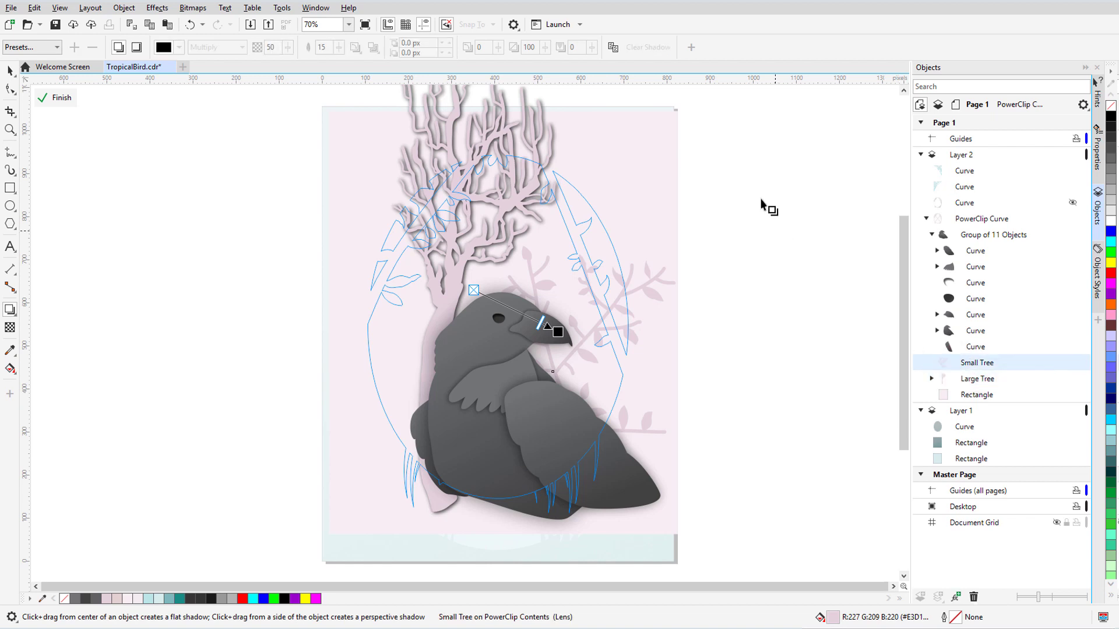
left_click(613, 48)
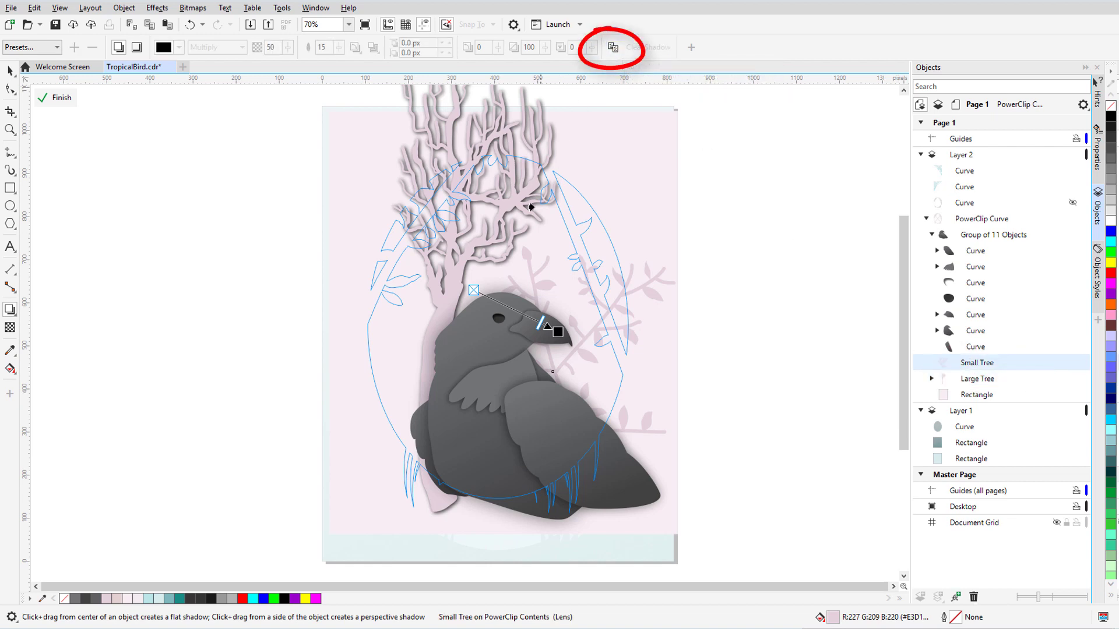
left_click(513, 210)
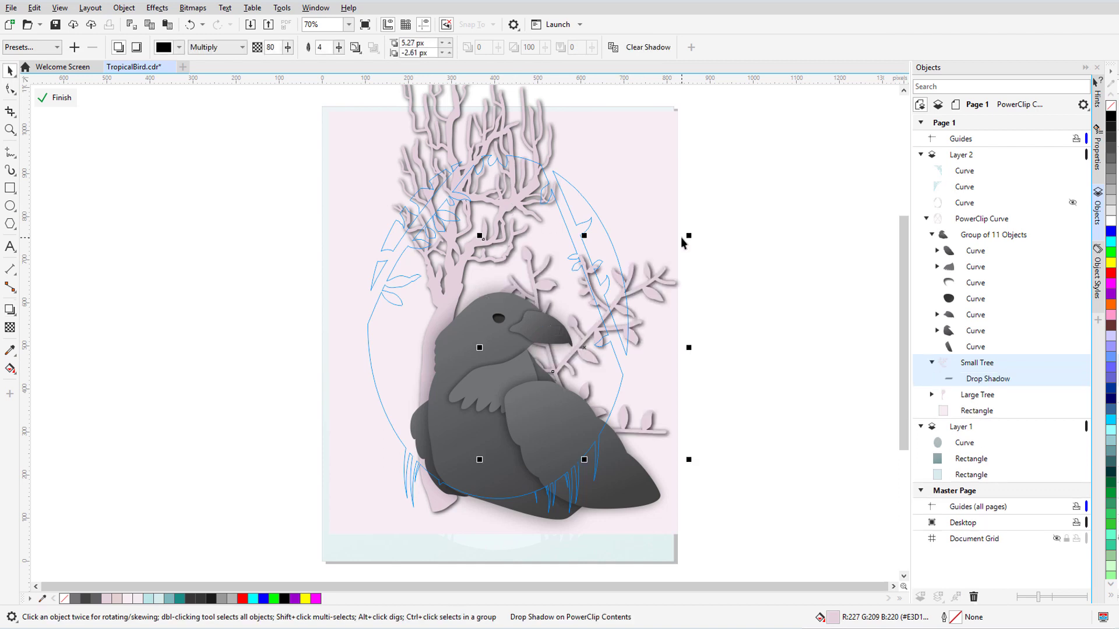
right_click(235, 184)
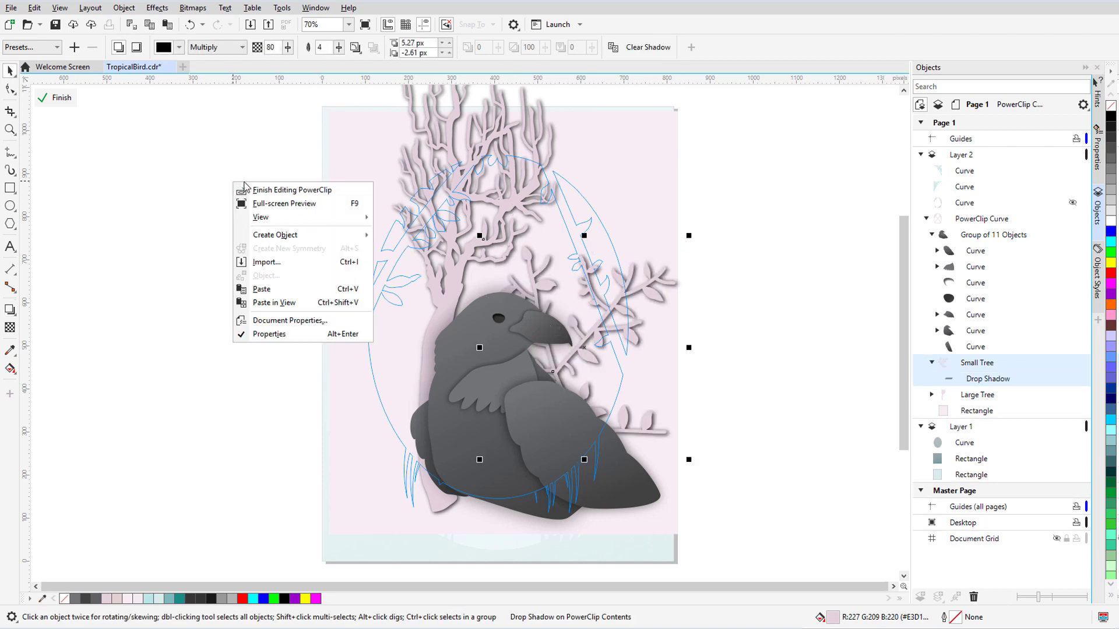
left_click(279, 195)
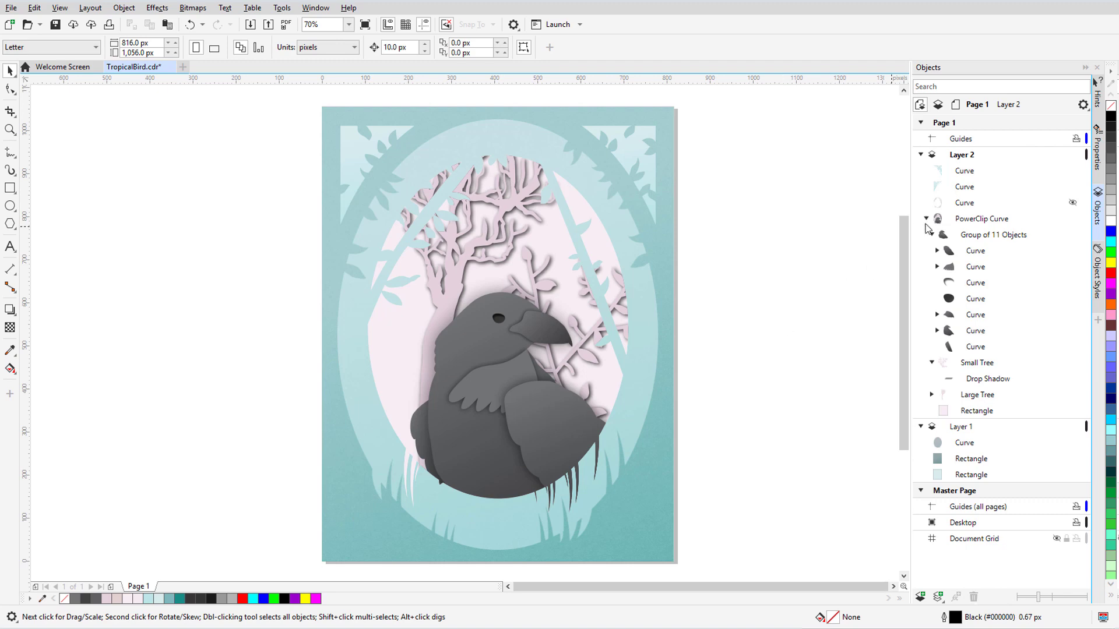
left_click(971, 220)
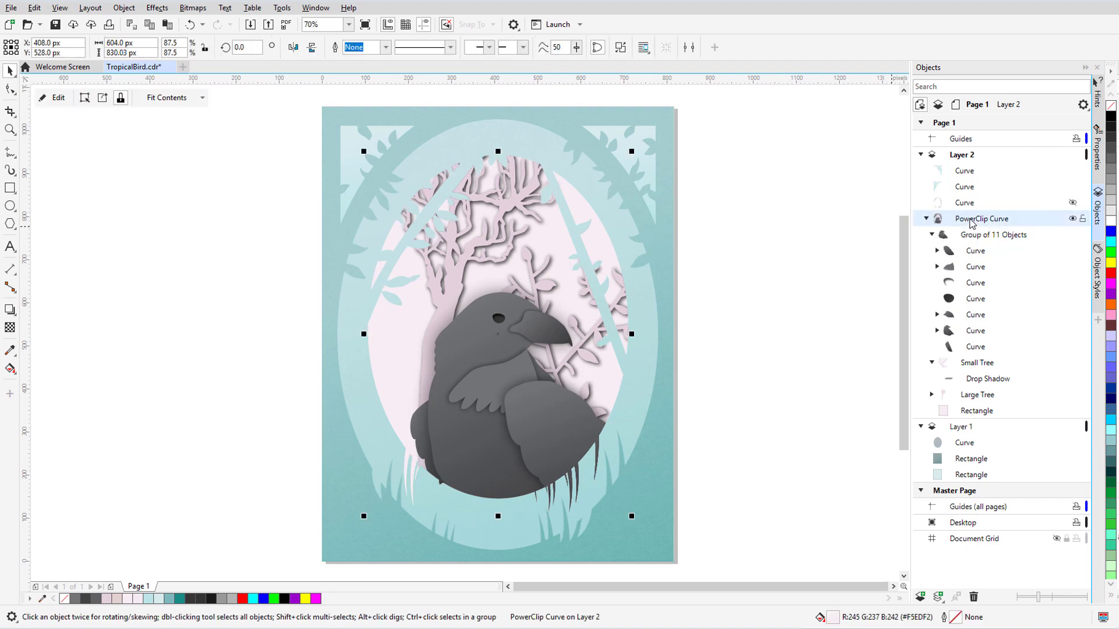
Step: Cast an inner shadow inside the clipped raven scene's oval with feather 6
left_click(10, 310)
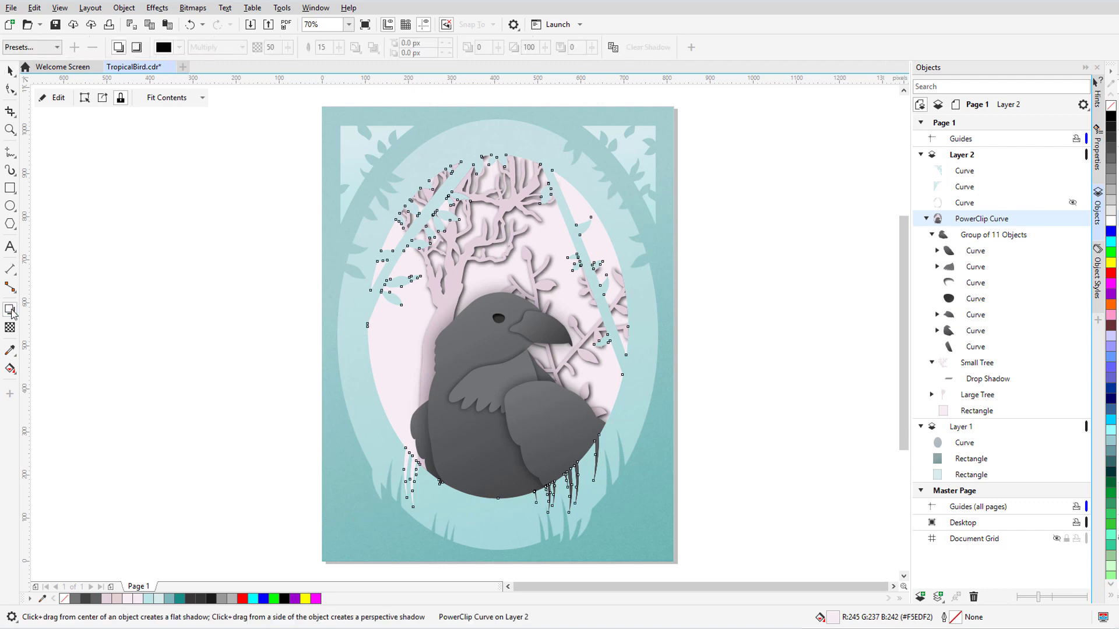
left_click(136, 47)
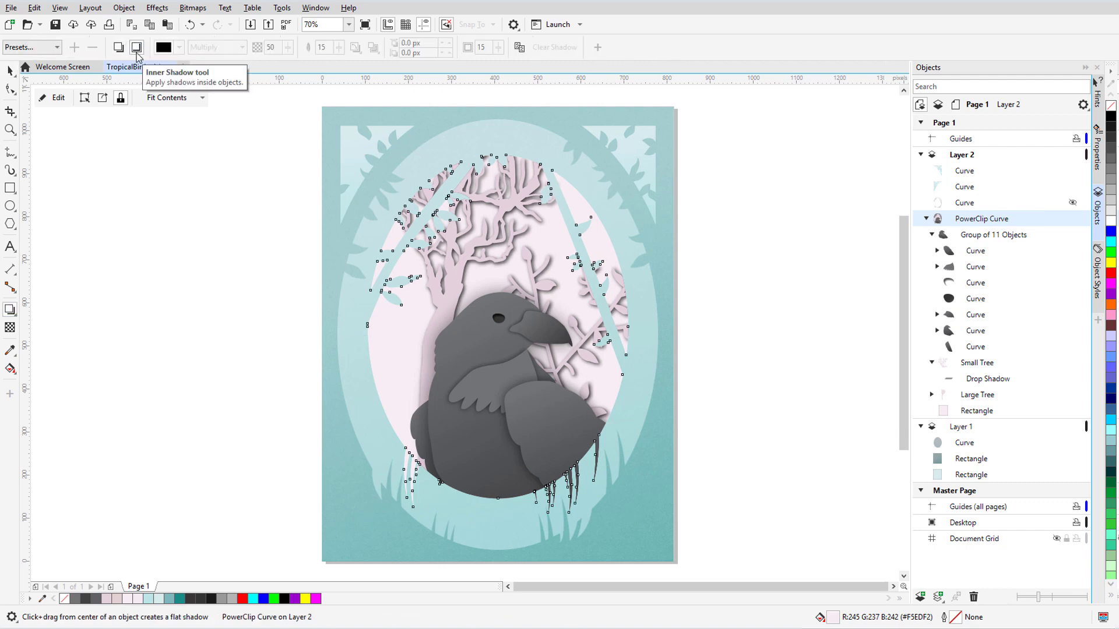
left_click_drag(498, 334, 498, 495)
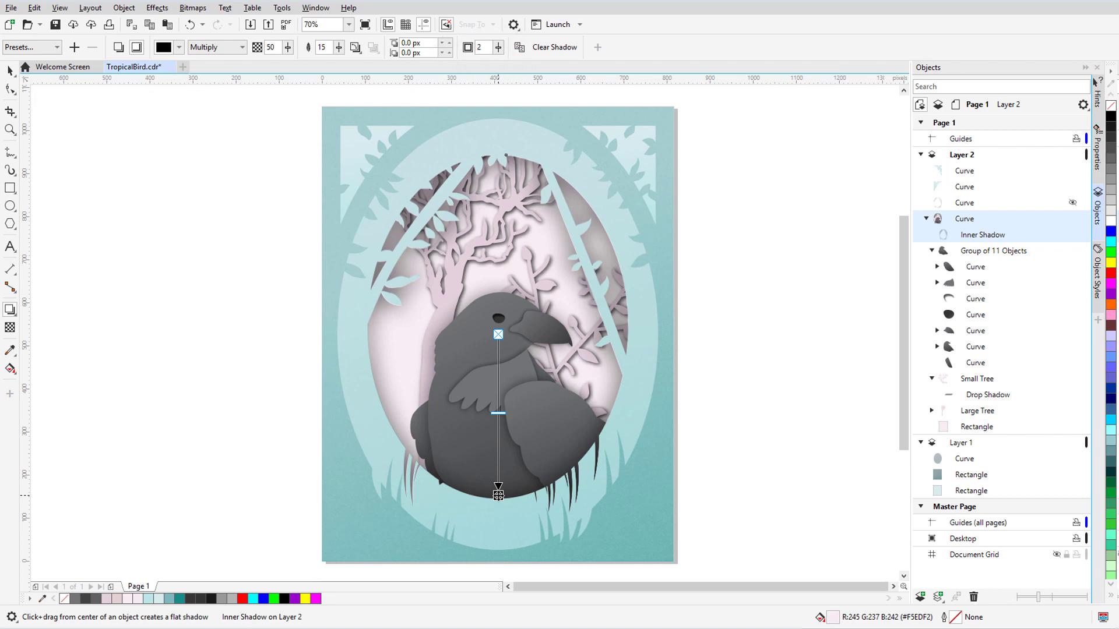
left_click_drag(339, 47, 336, 65)
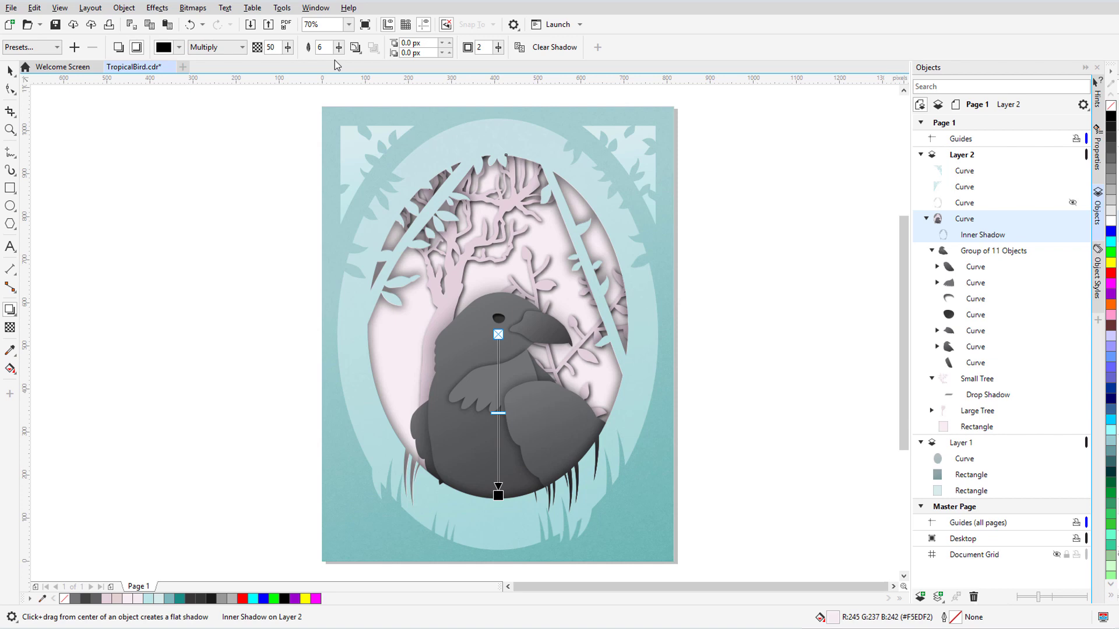
Step: Repeat the same inner shadow on the Layer 1 oval frame curve
left_click(965, 459)
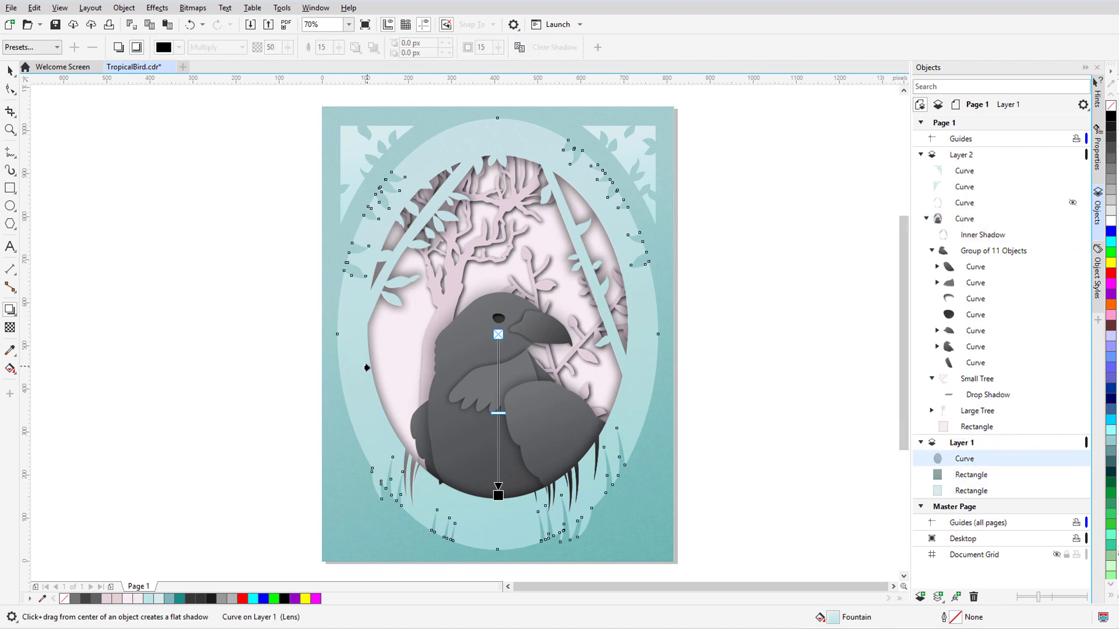
key("space")
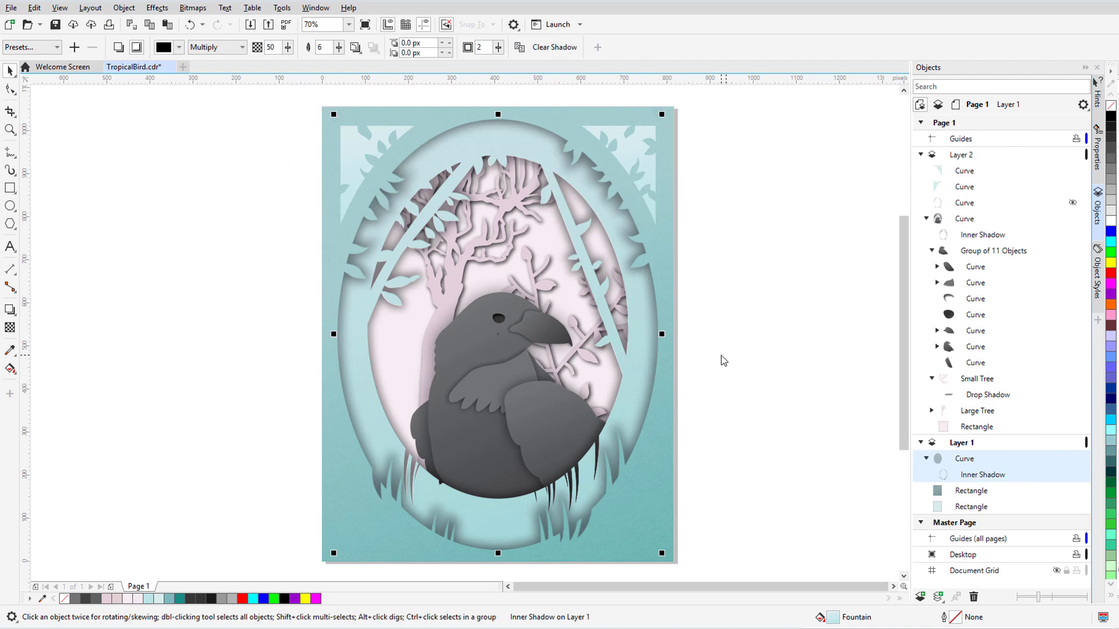
Step: Select both corner-leaf shapes and try a drop shadow, then undo it
left_click(638, 155)
left_click(356, 159, "shift")
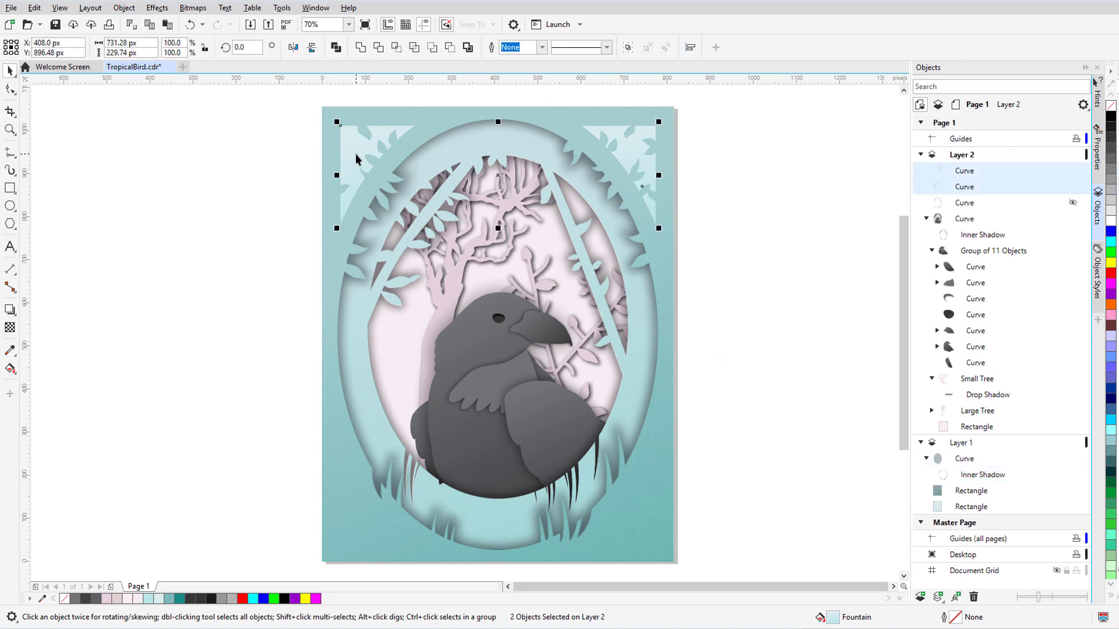
left_click(10, 311)
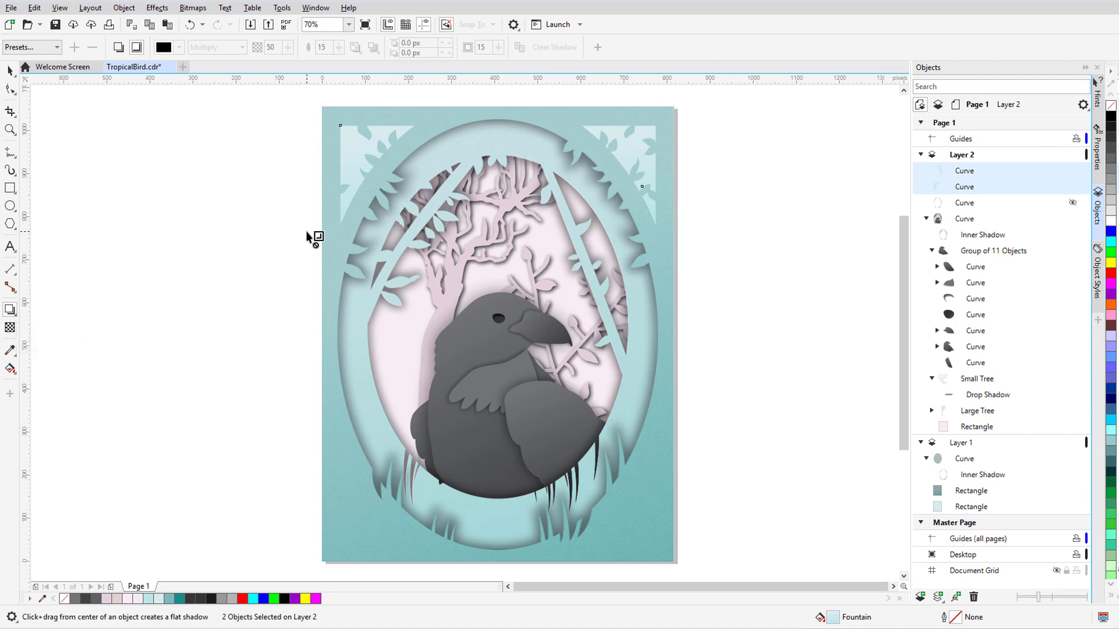
left_click_drag(499, 175, 537, 165)
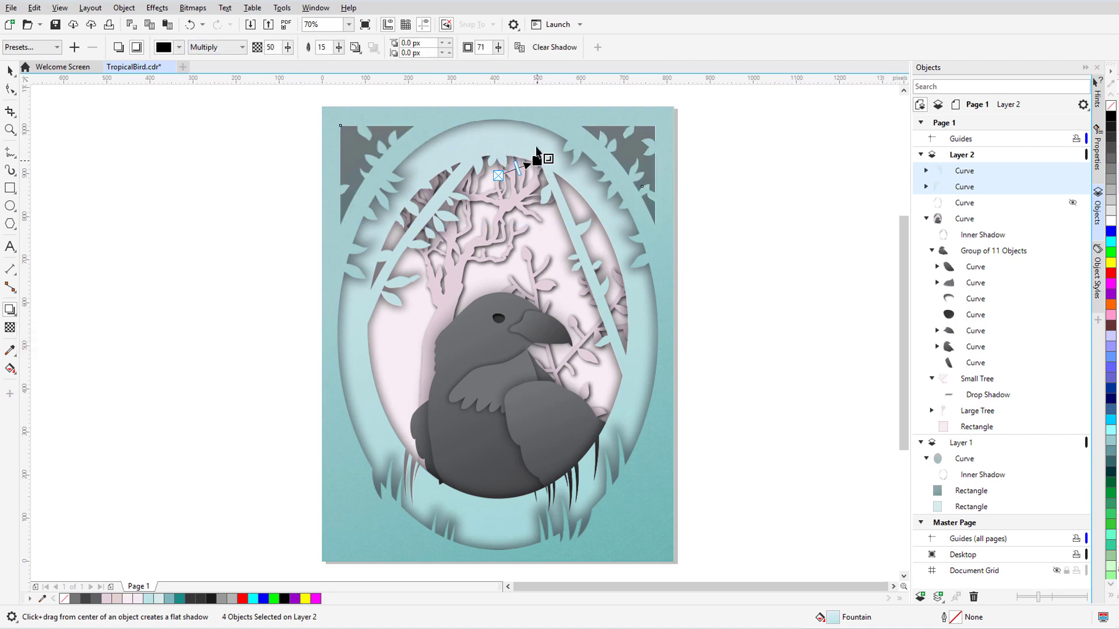
key("ctrl+z")
key("space")
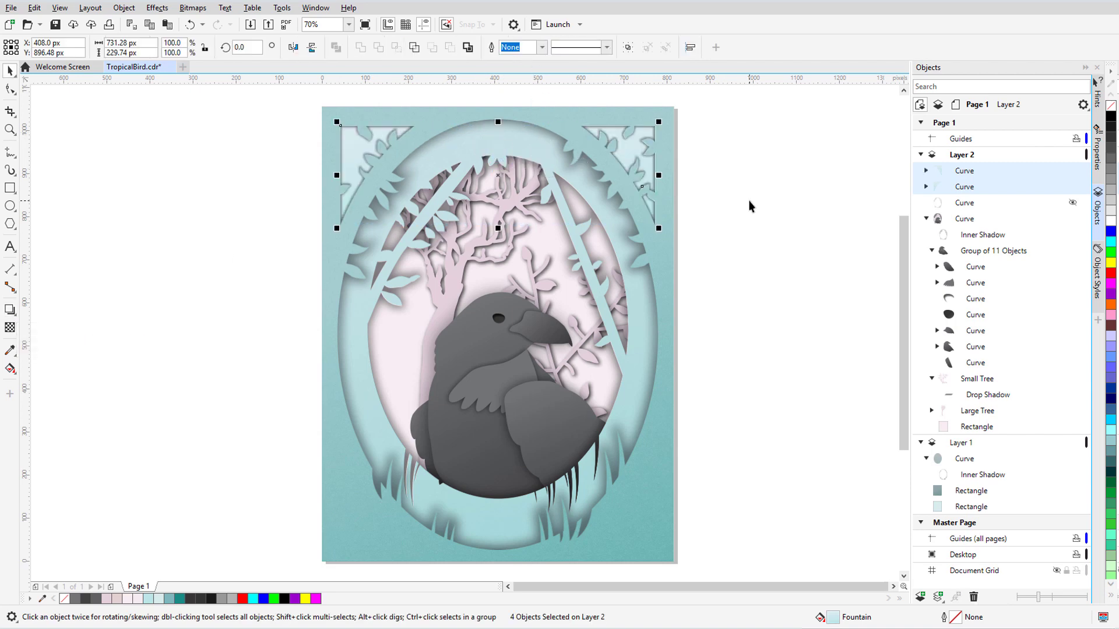
key("ctrl+shift+z")
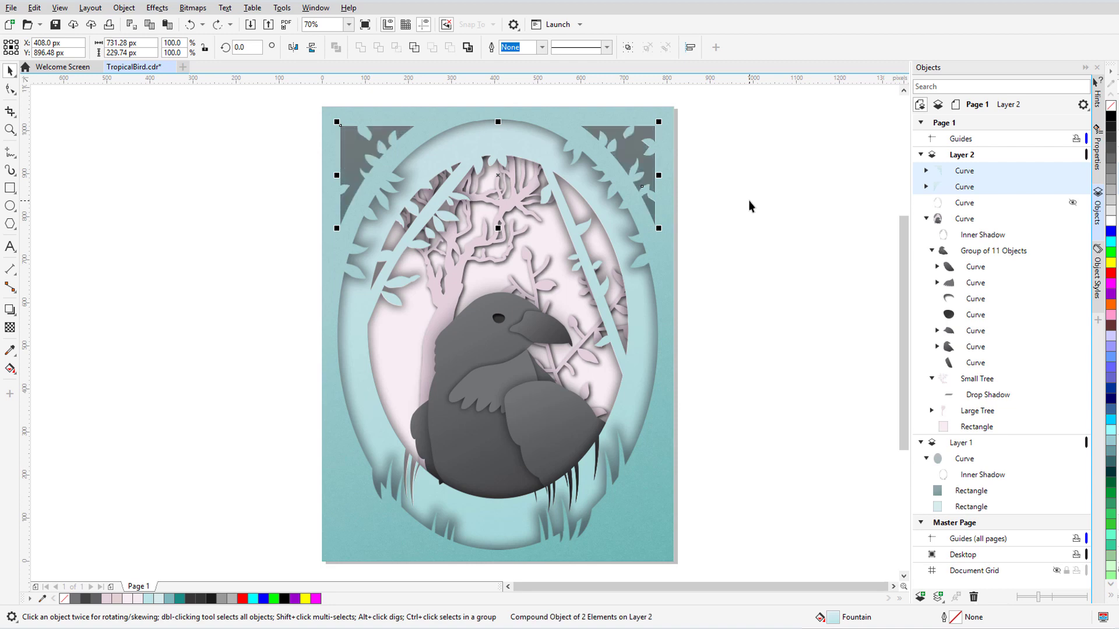
key("ctrl+z")
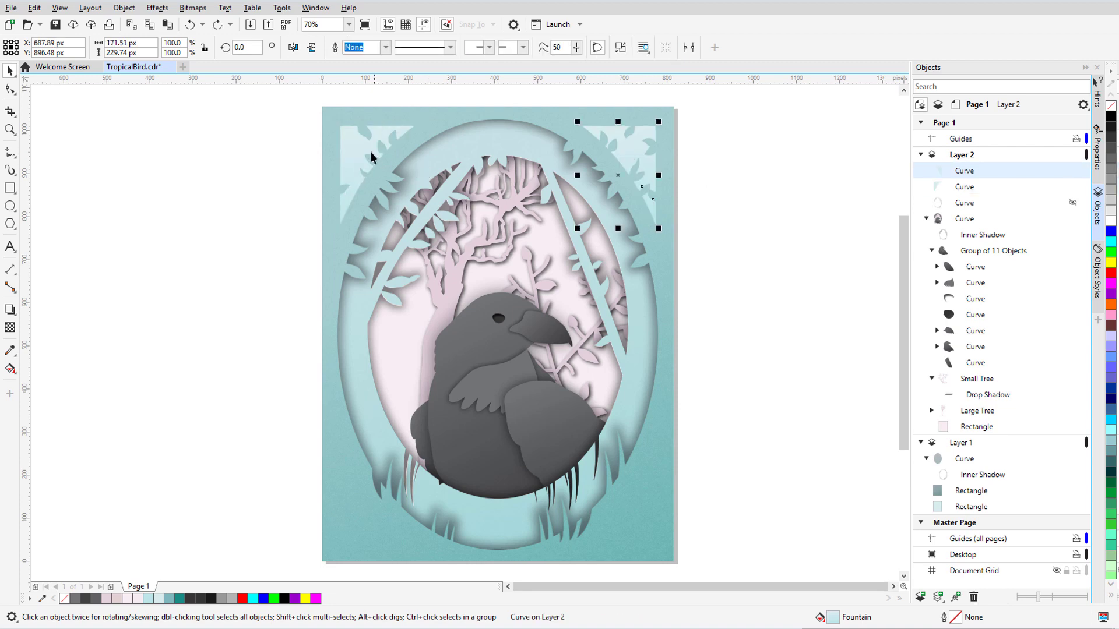
Step: Group the two corner-leaf shapes and cast an inner shadow inside the group
left_click(357, 153, "shift")
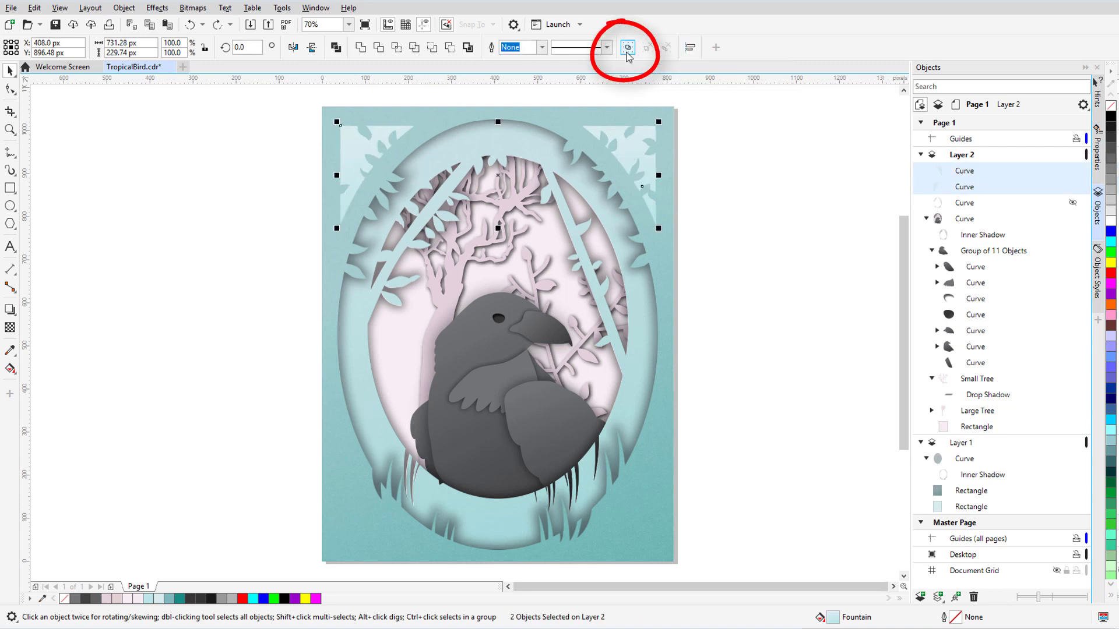
left_click(627, 51)
left_click(10, 310)
left_click(138, 51)
left_click_drag(498, 175, 518, 171)
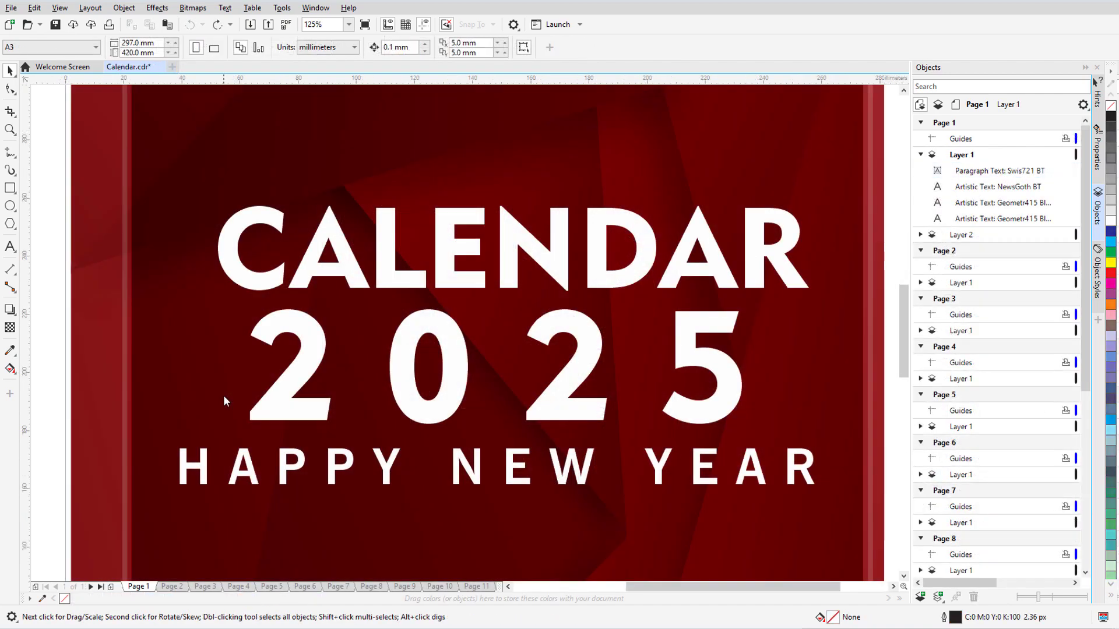
Step: Give the CALENDAR text a lavender inner shadow with an adjusted offset
left_click(10, 310)
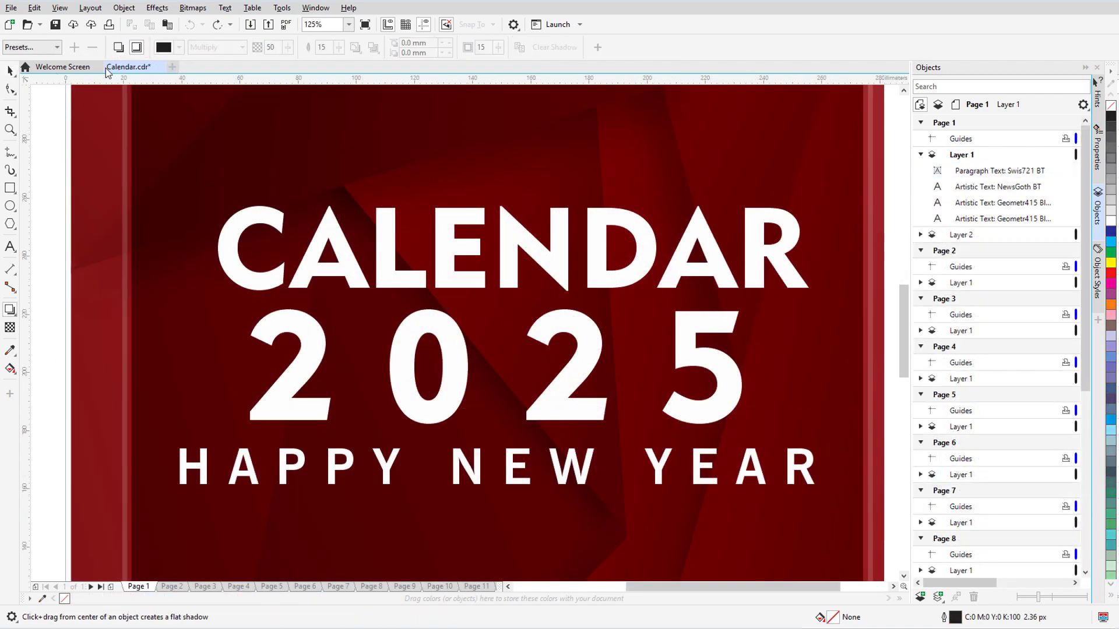
left_click_drag(513, 249, 600, 284)
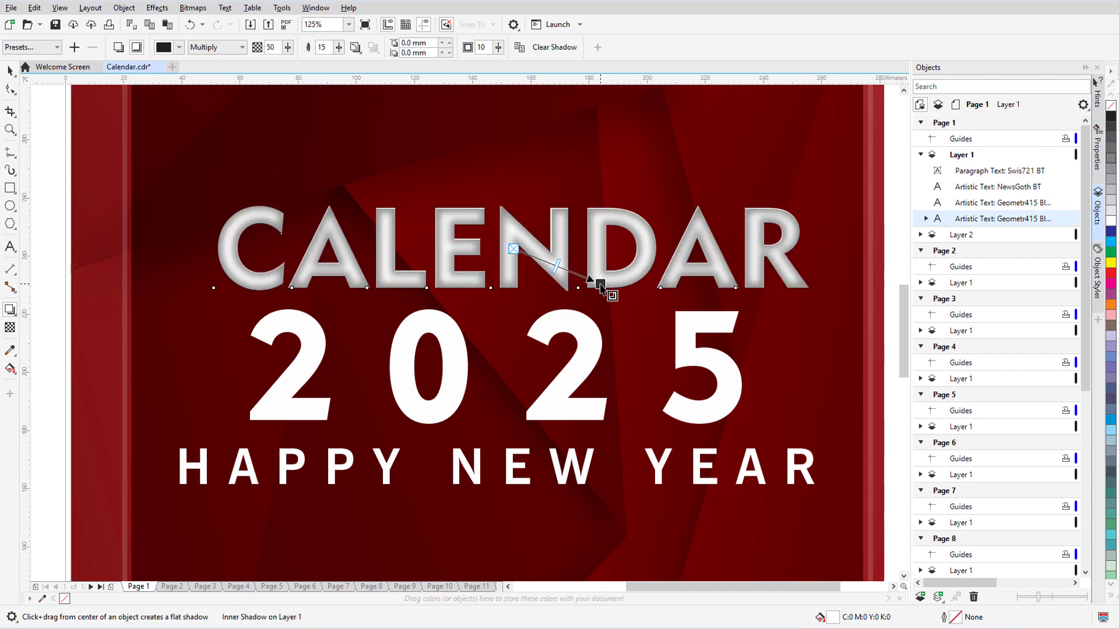
left_click(179, 51)
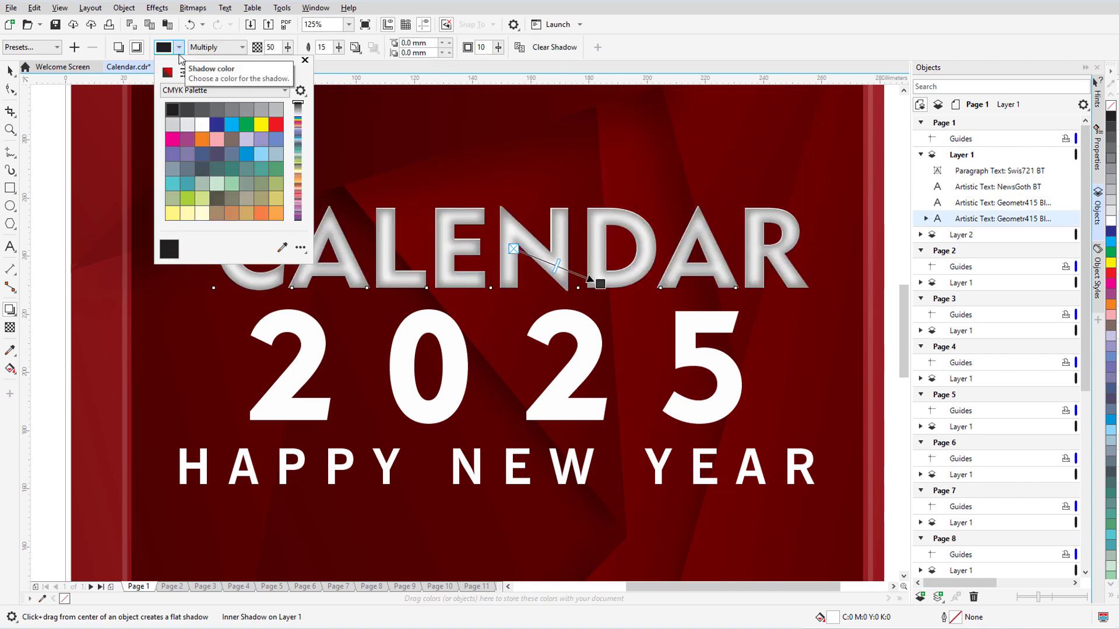
left_click(274, 146)
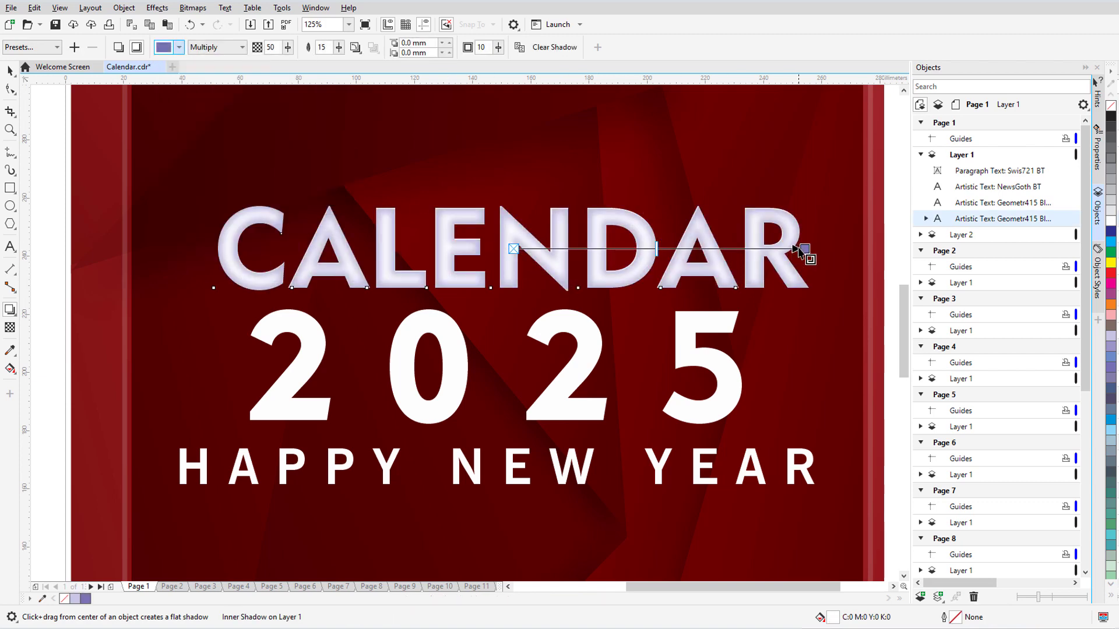
left_click_drag(805, 249, 651, 243)
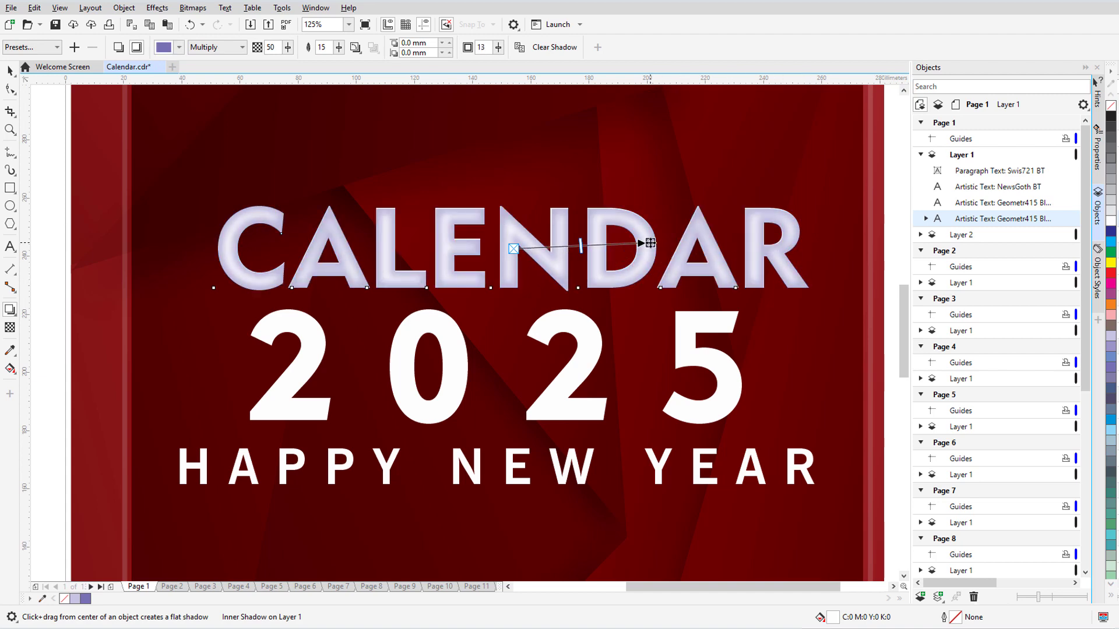
left_click(10, 71)
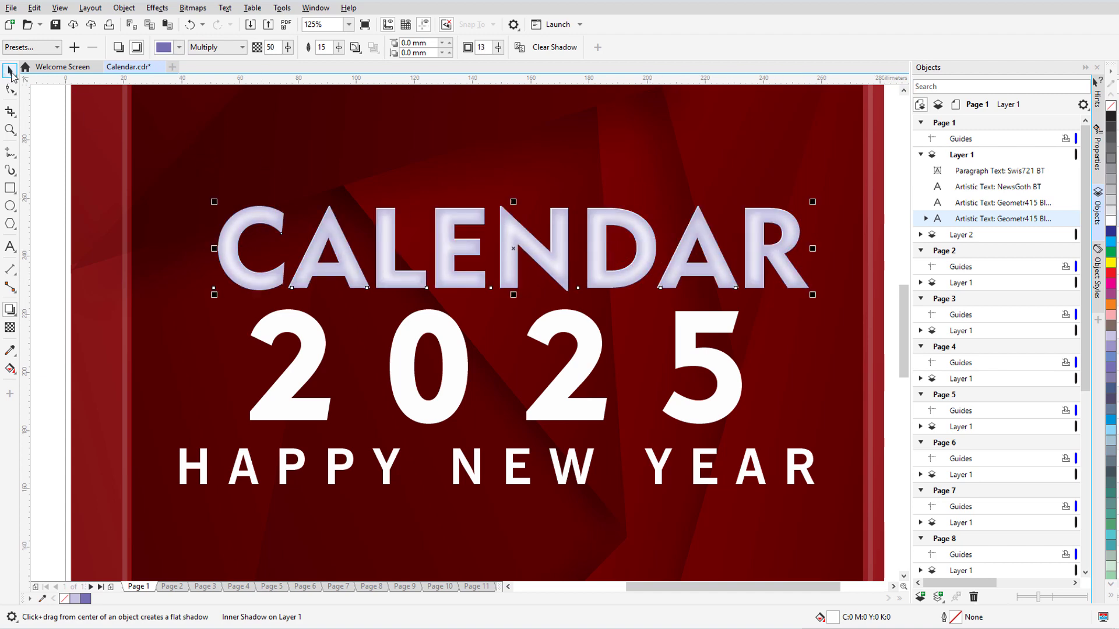
left_click(518, 257)
Step: Retype the CALENDAR heading as PLANNER and apply the Bauhaus 93 font
key("ctrl+a")
type("PLANNER")
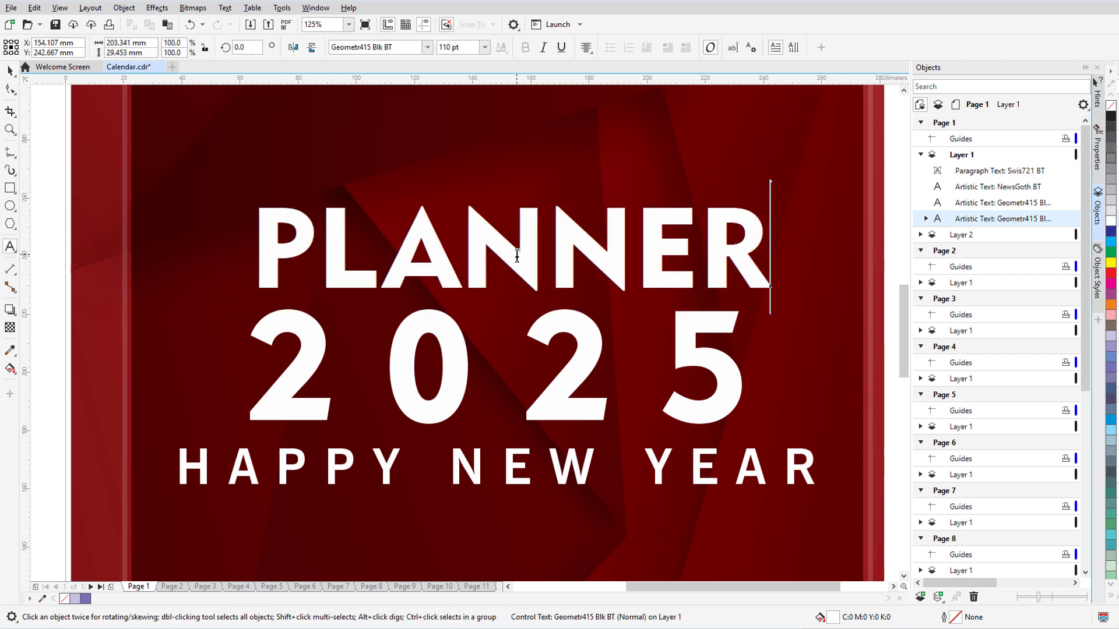
left_click(10, 70)
left_click(428, 46)
type("bauh")
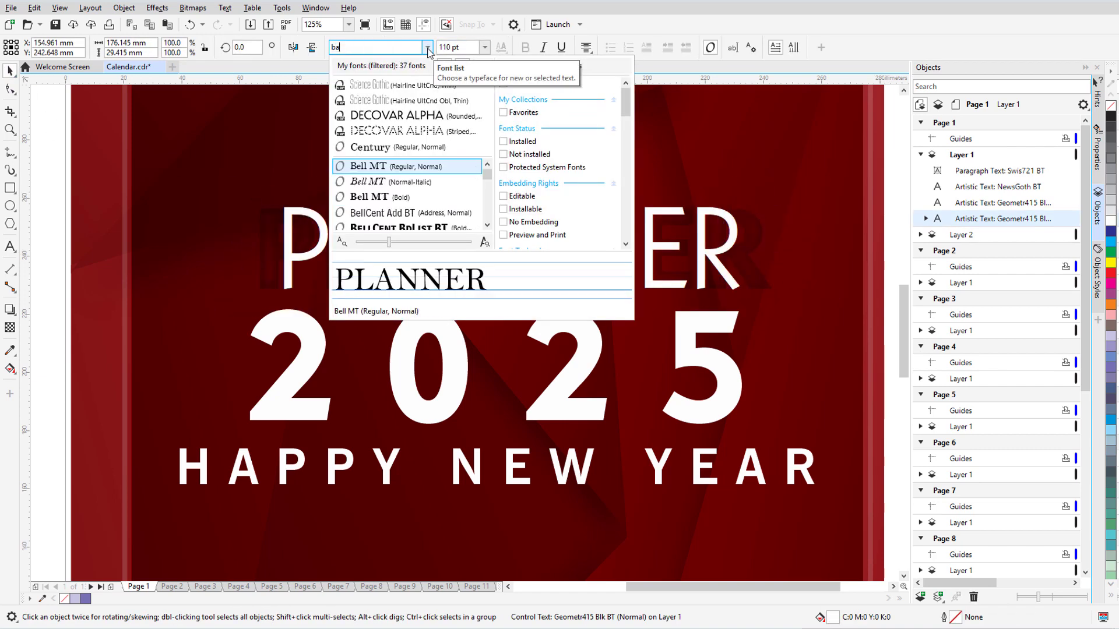
left_click(450, 168)
left_click(105, 220)
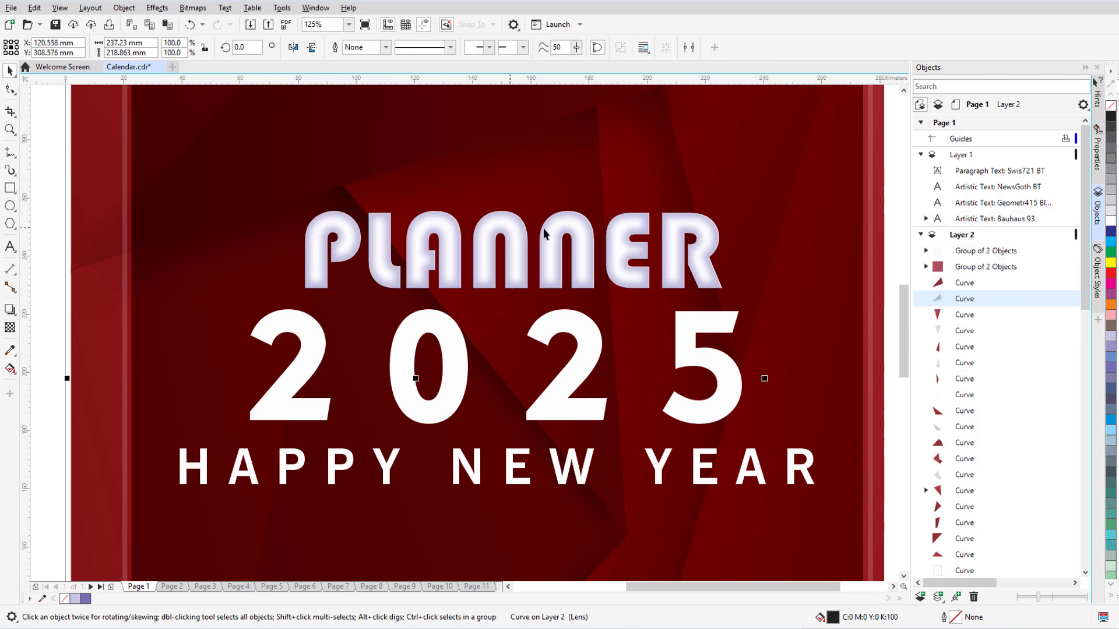
Step: Replace PLANNER's lavender inner shadow with a 50-opacity Multiply drop shadow offset down and right
left_click(579, 239)
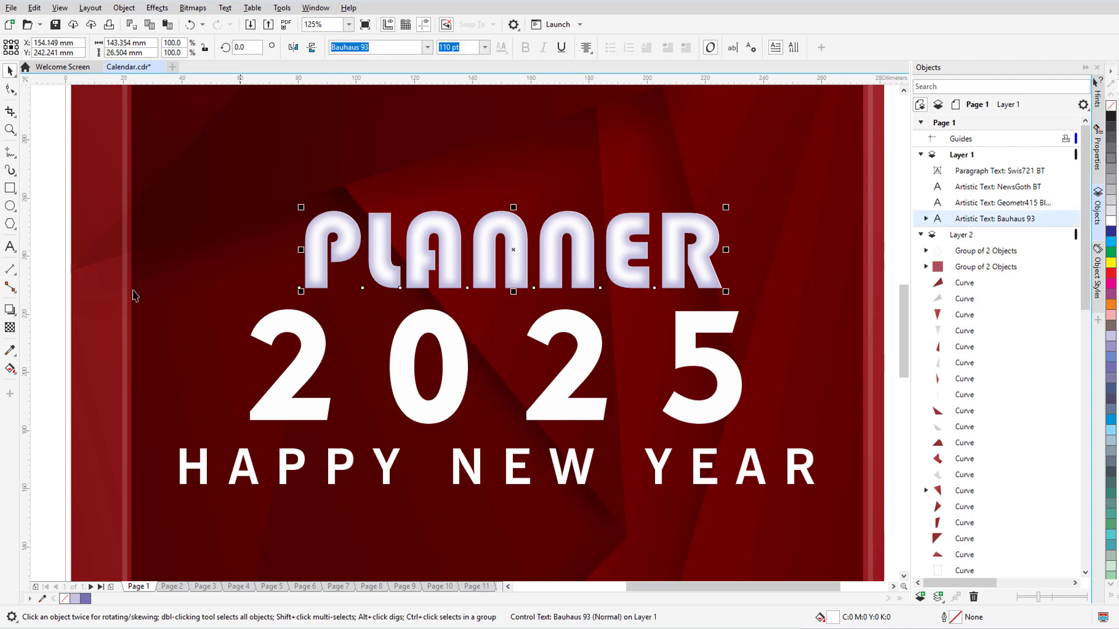
left_click(10, 310)
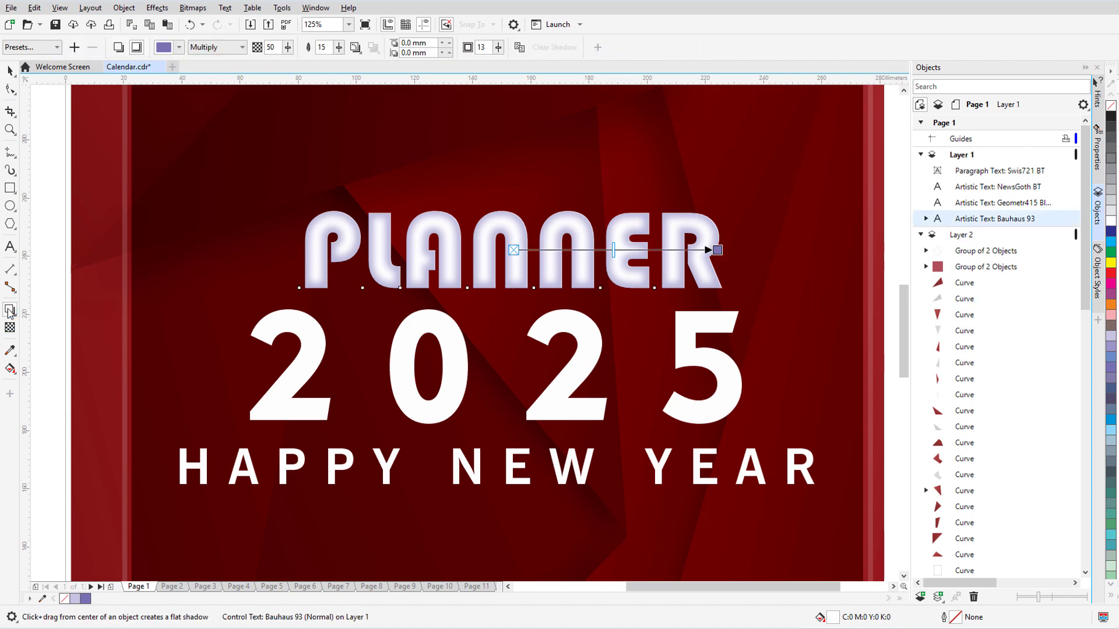
left_click(119, 46)
left_click_drag(715, 250, 679, 314)
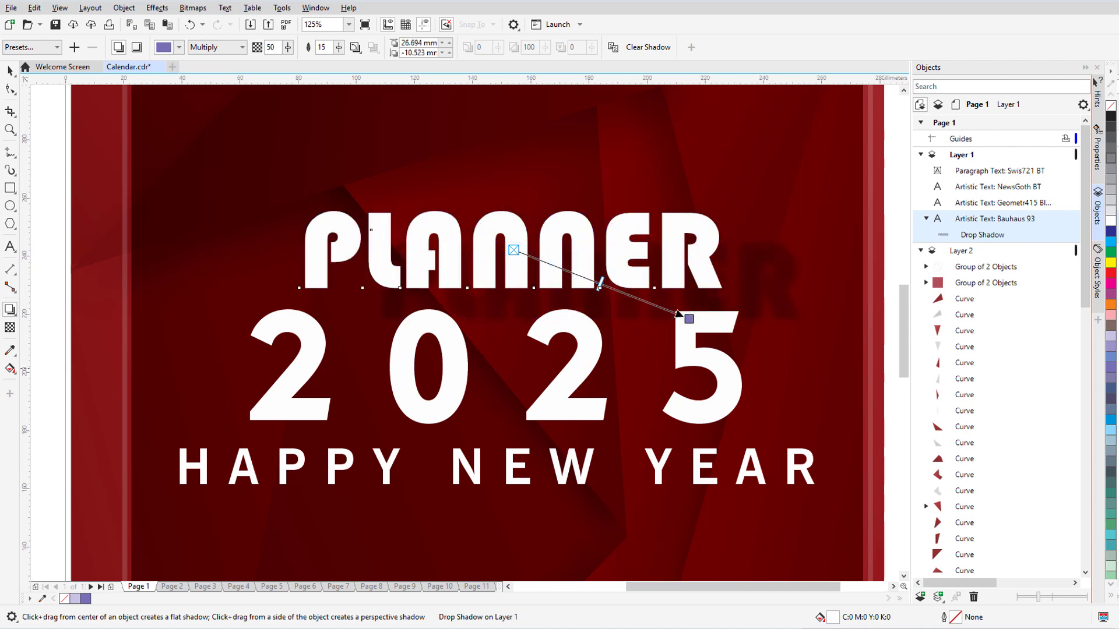
left_click(887, 393)
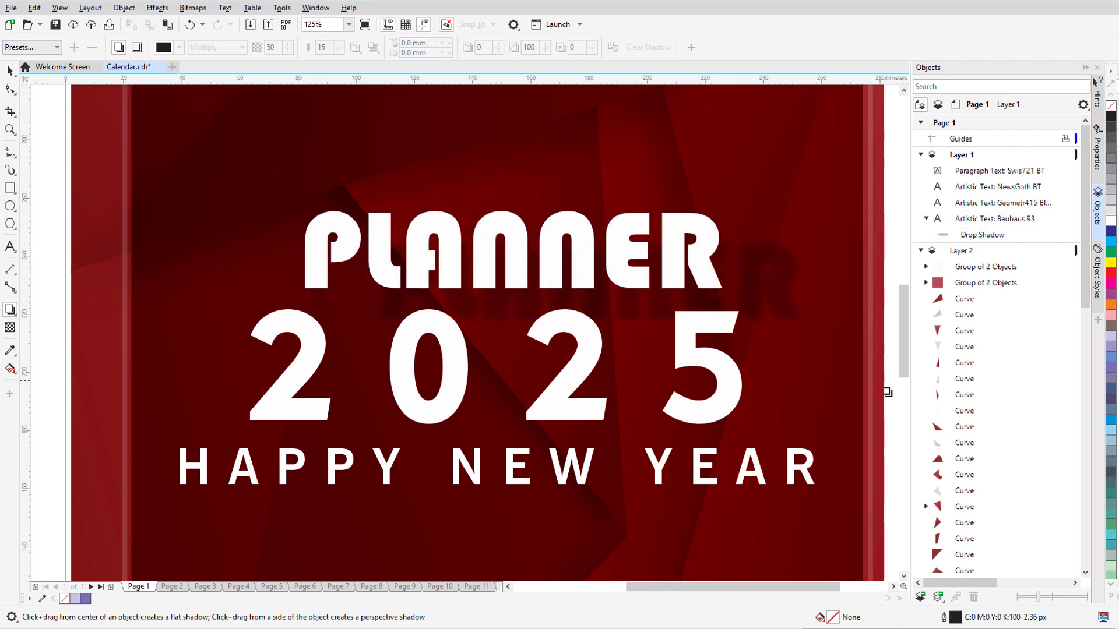